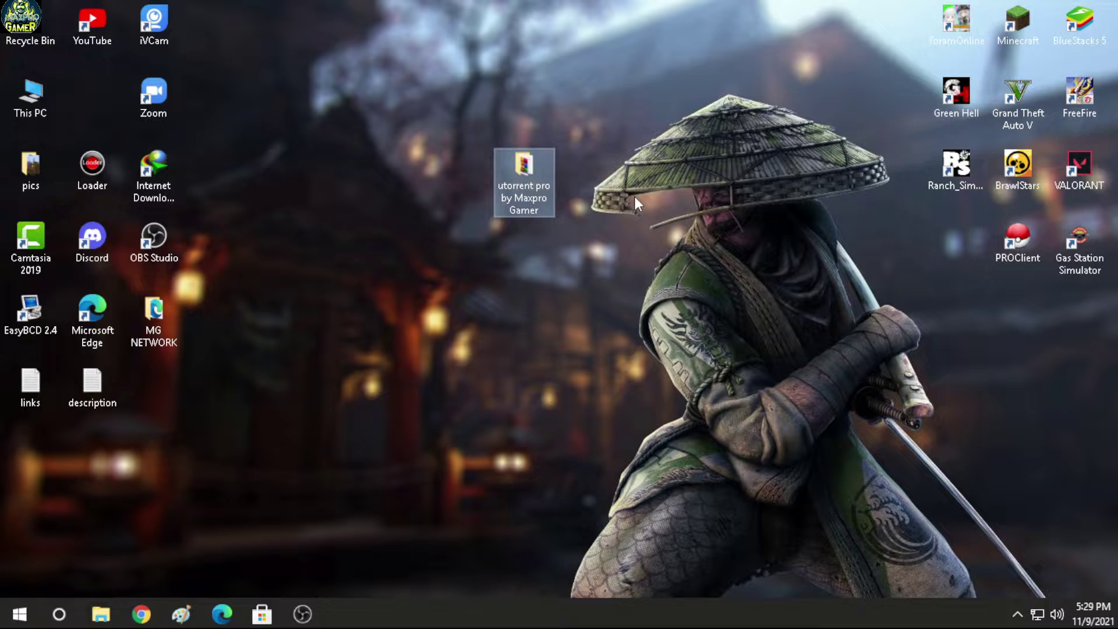
Step: Open the 'utorrent pro by Maxpro Gamer' folder and bring up the uTorrent Pro 3.5.5 archive's context menu
left_click(634, 196)
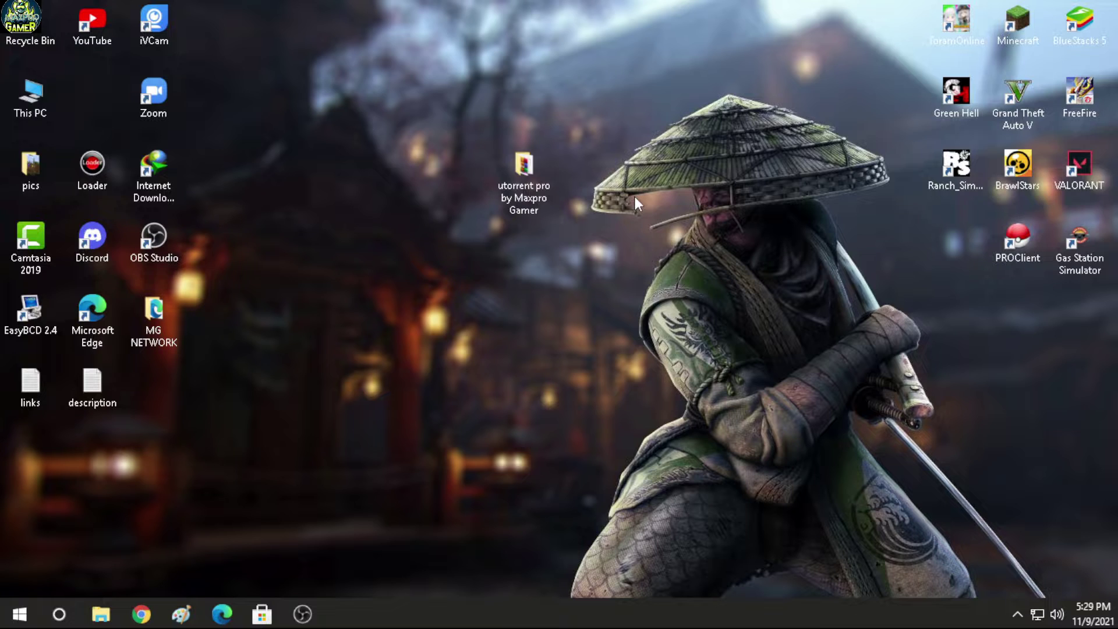
double_click(519, 181)
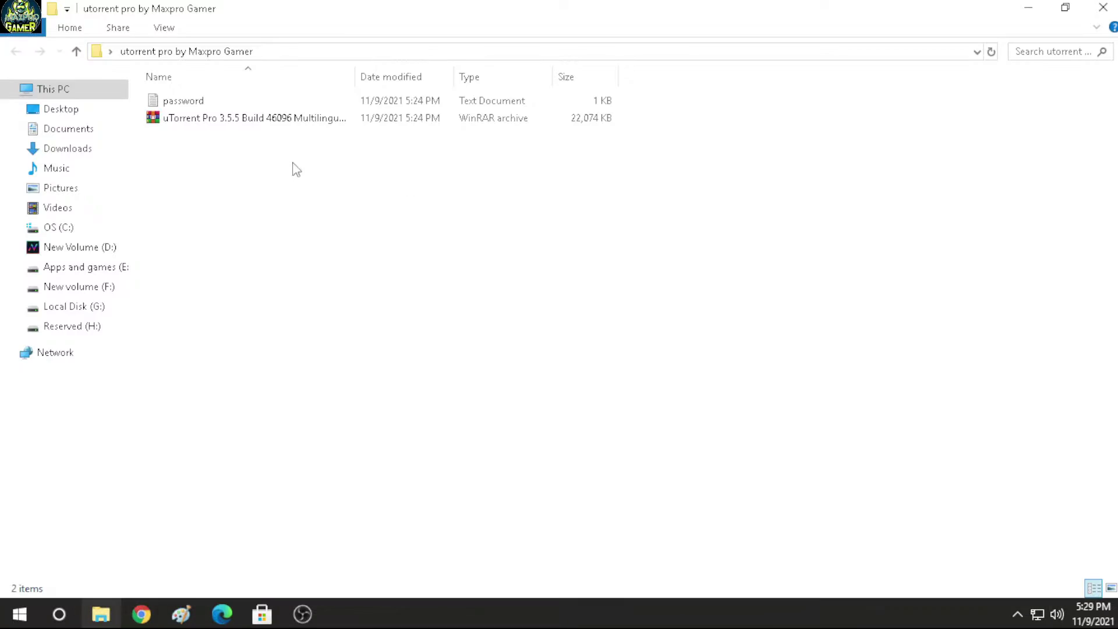
right_click(226, 115)
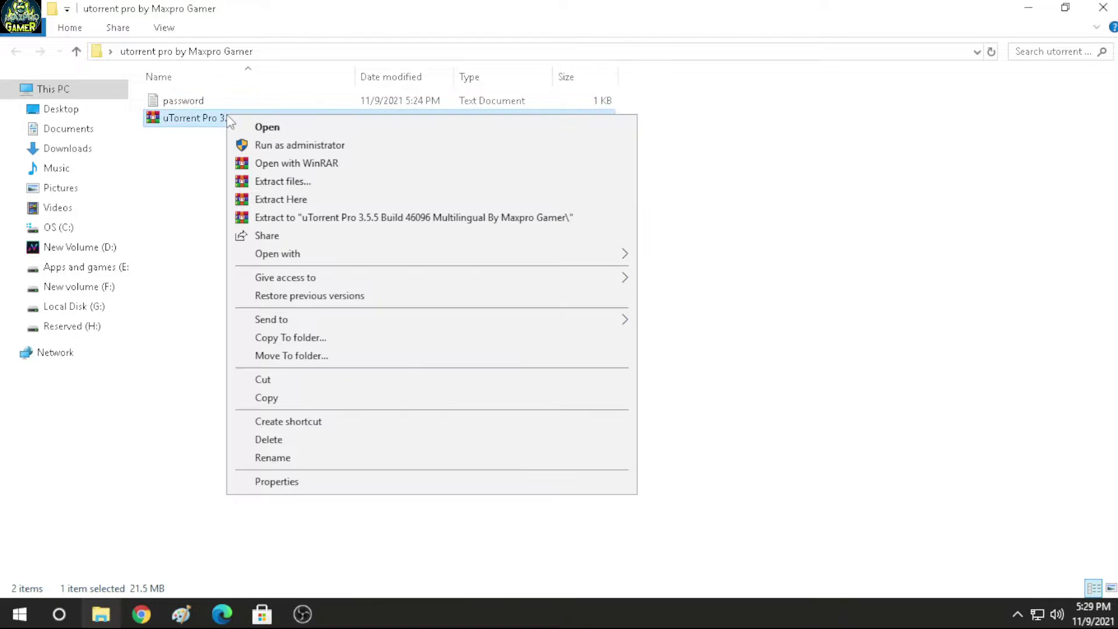
Step: Extract the archive into its own 'uTorrent Pro 3.5.5 Build 46096' folder, confirming the archive password
left_click(280, 217)
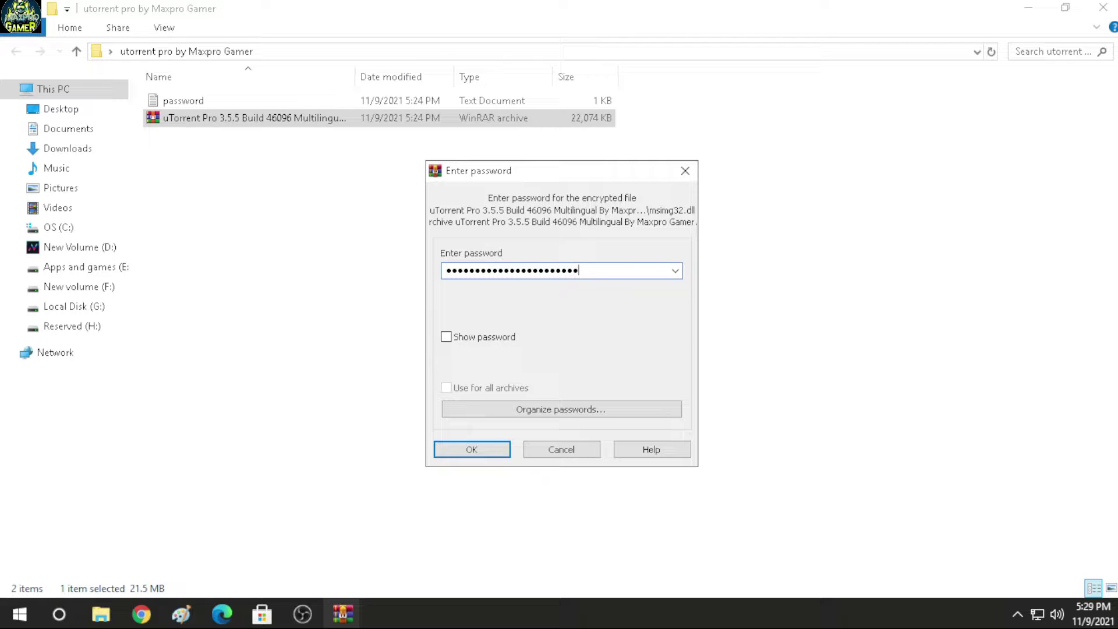
left_click(487, 450)
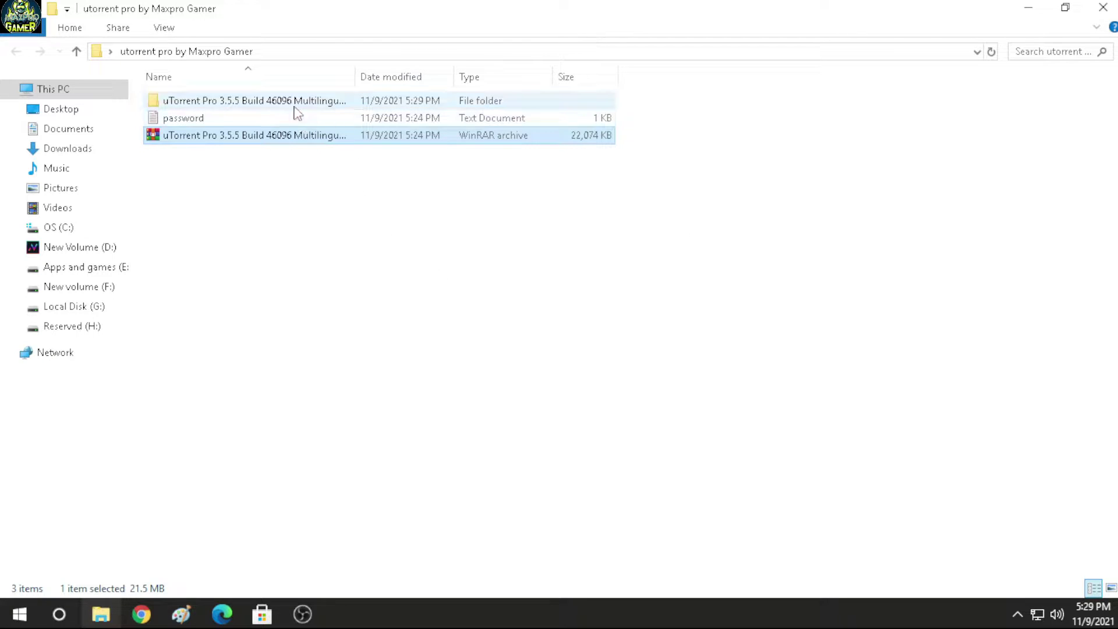
Step: Browse into the extracted nested folders, then return to 'utorrent pro by Maxpro Gamer'
double_click(294, 104)
left_click(201, 102)
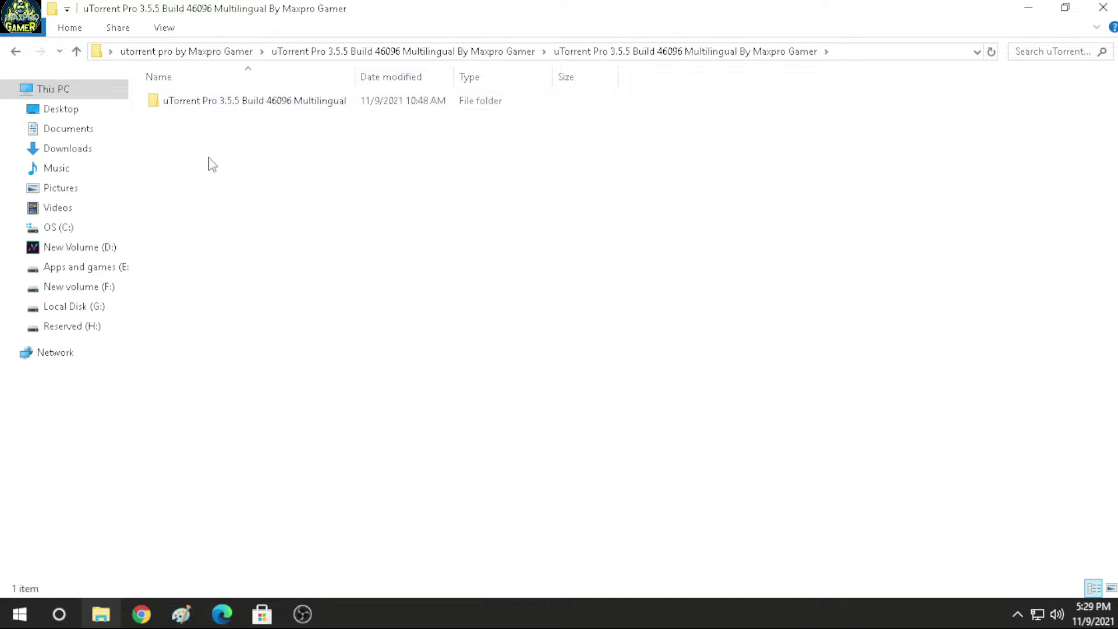
double_click(208, 103)
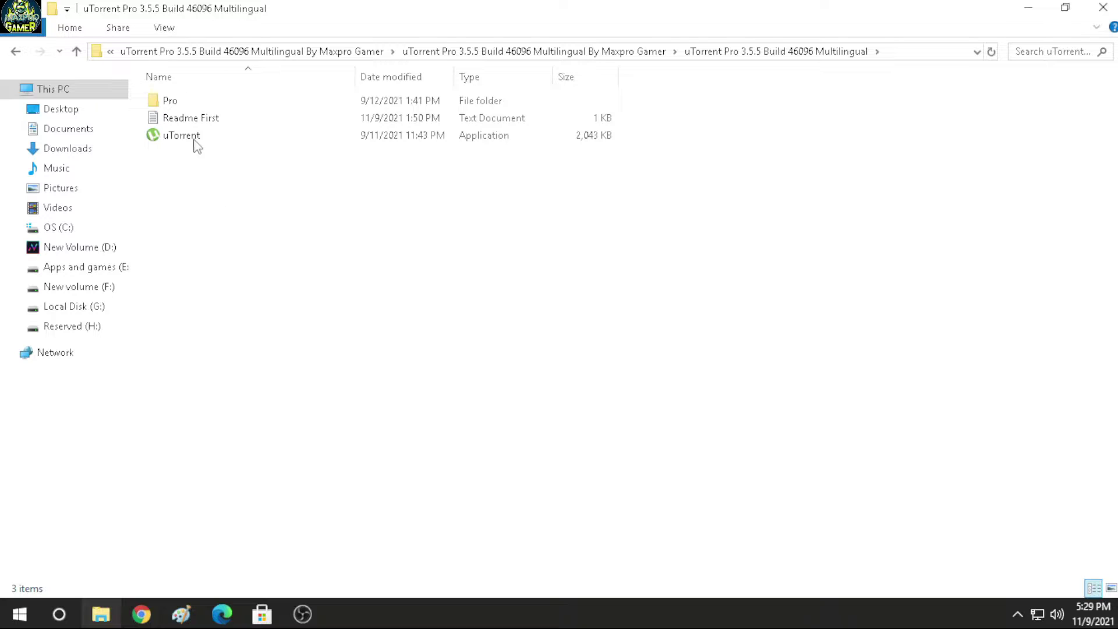
double_click(16, 53)
left_click(15, 53)
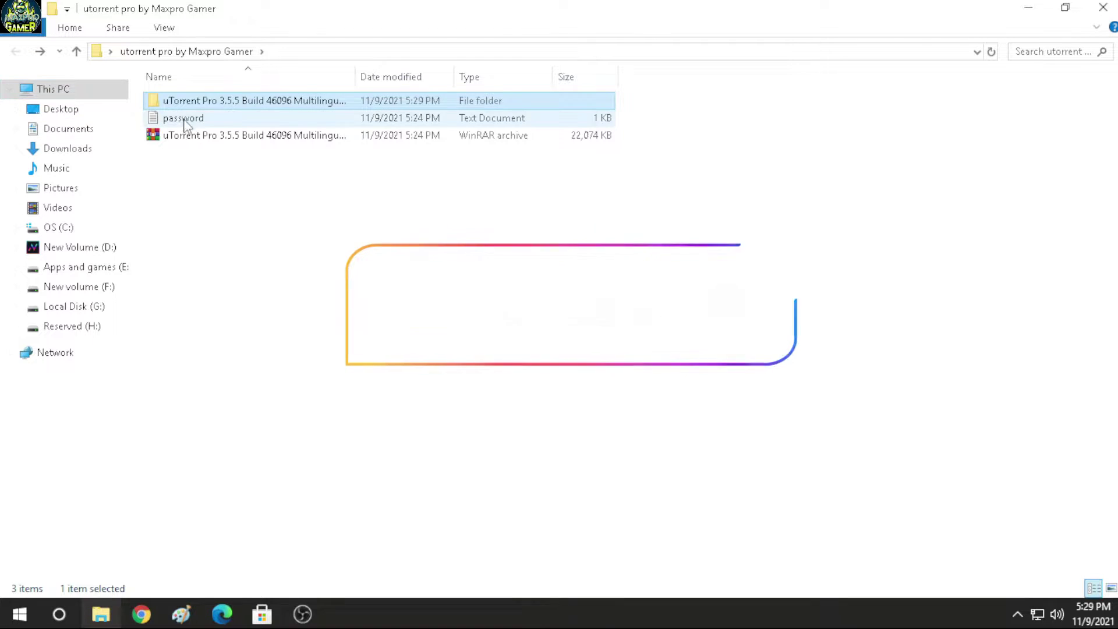
double_click(209, 101)
double_click(209, 102)
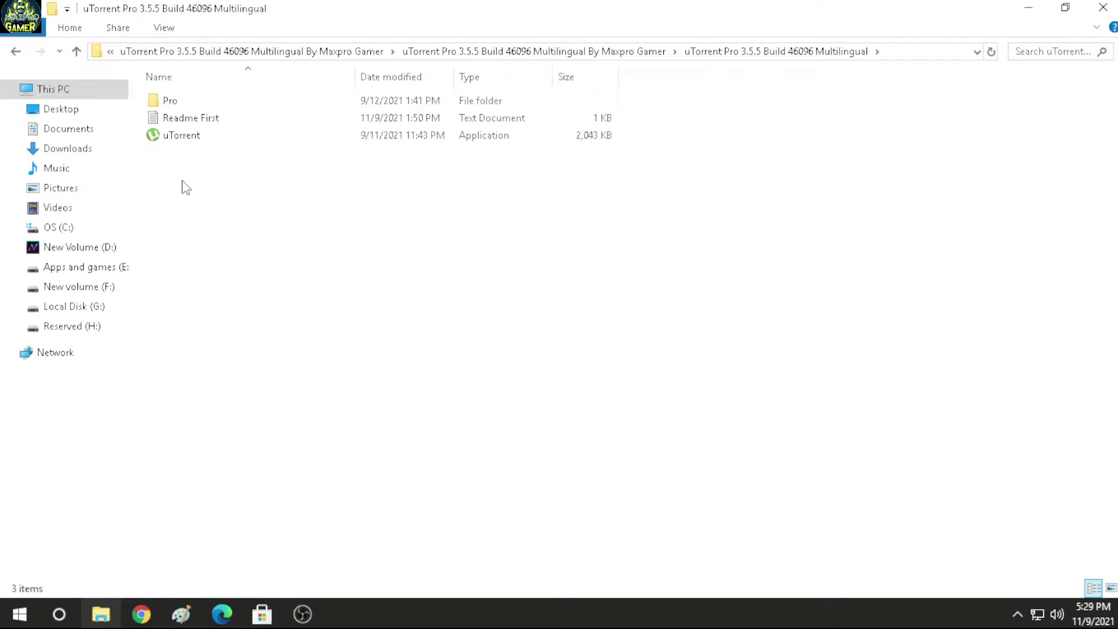
left_click(16, 53)
left_click(17, 53)
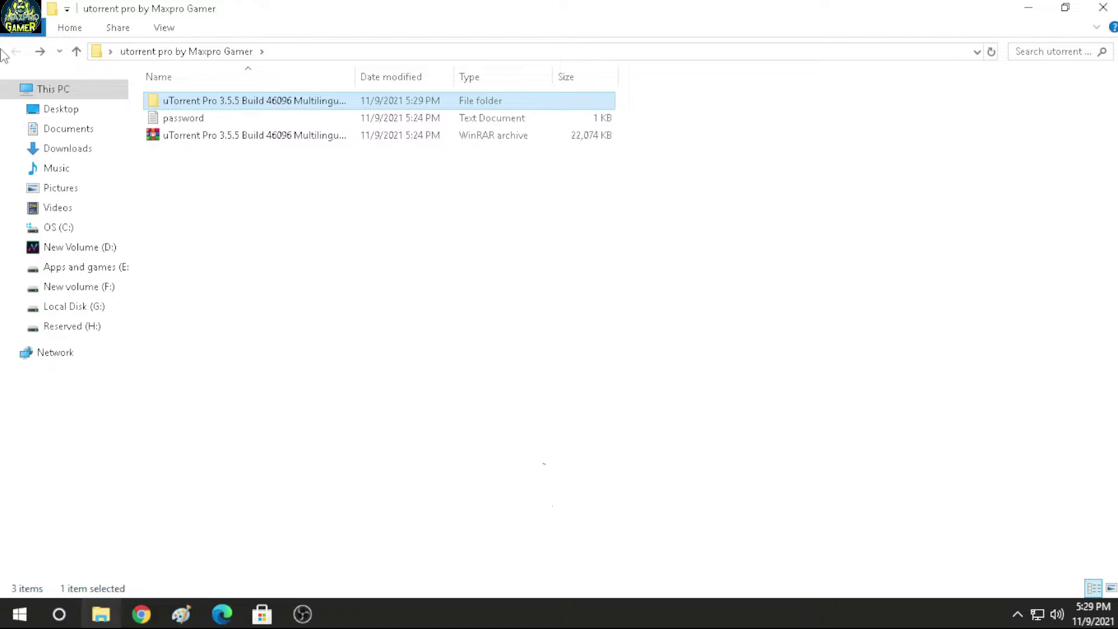
Step: Drill down to the folder holding Pro, Readme First and uTorrent, and select the uTorrent installer
double_click(235, 102)
double_click(232, 102)
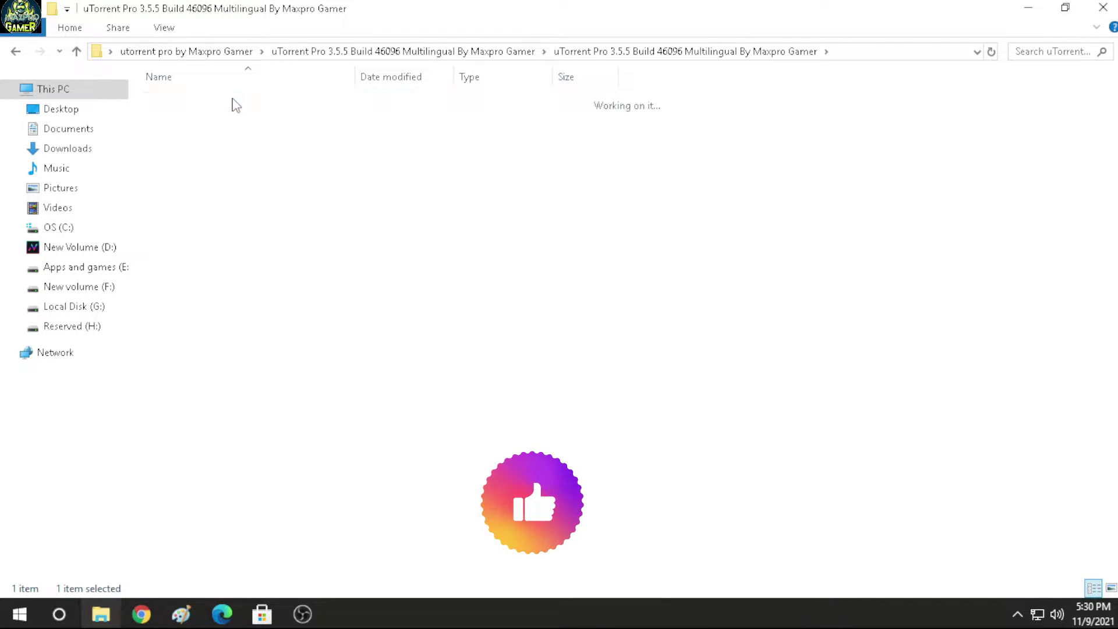
double_click(233, 102)
left_click(181, 138)
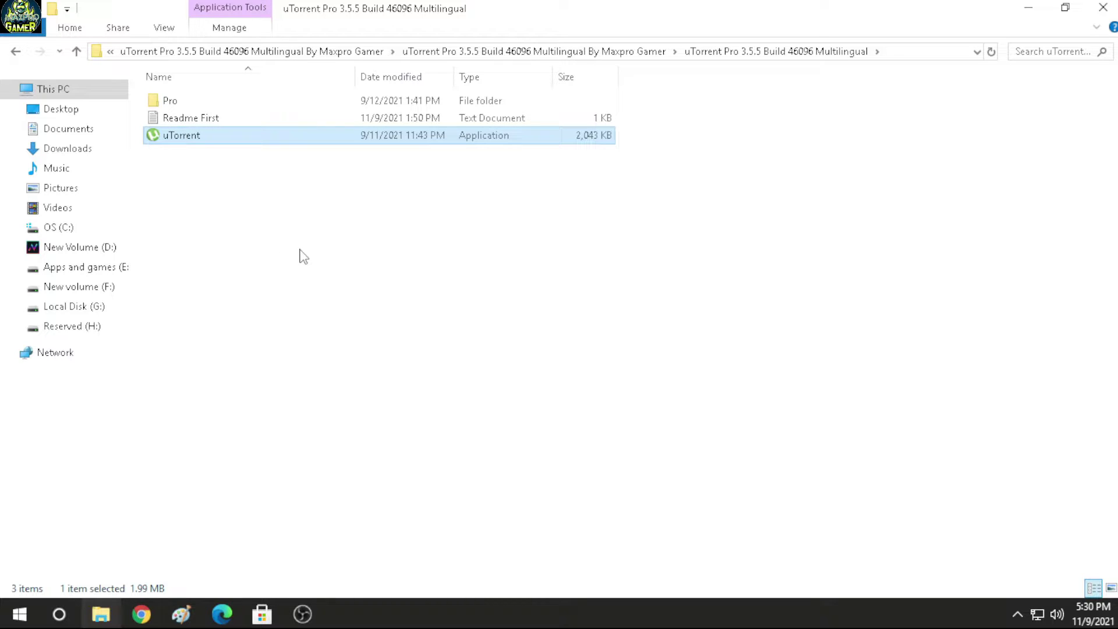
Step: Install uTorrent 3.5.5, keeping the firewall exception and leaving start-with-Windows off
key("Return")
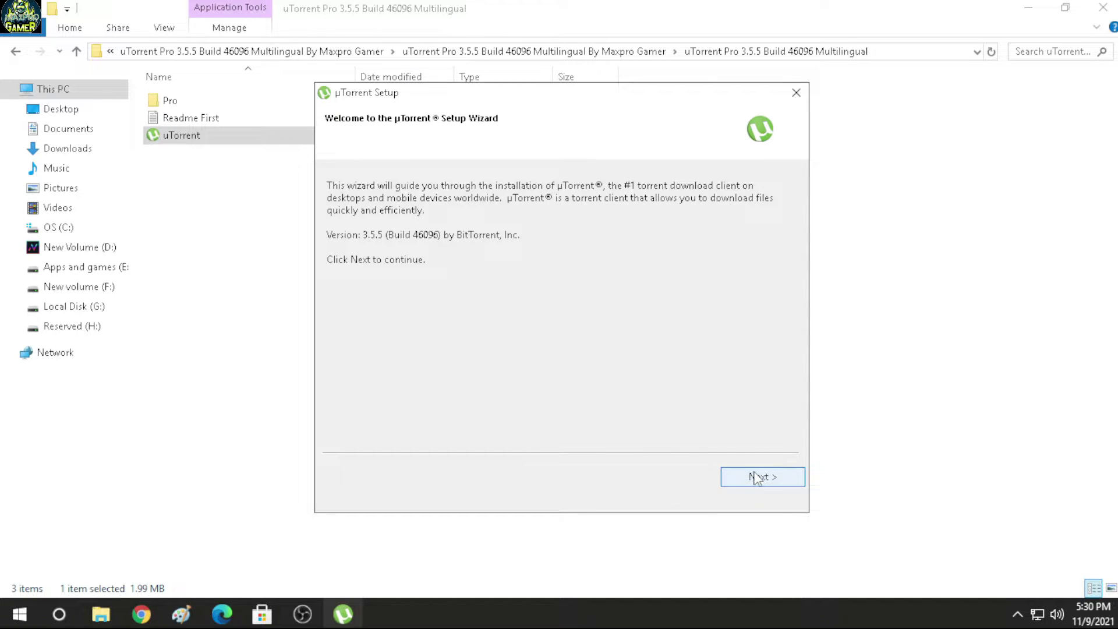
left_click(757, 476)
left_click(757, 476)
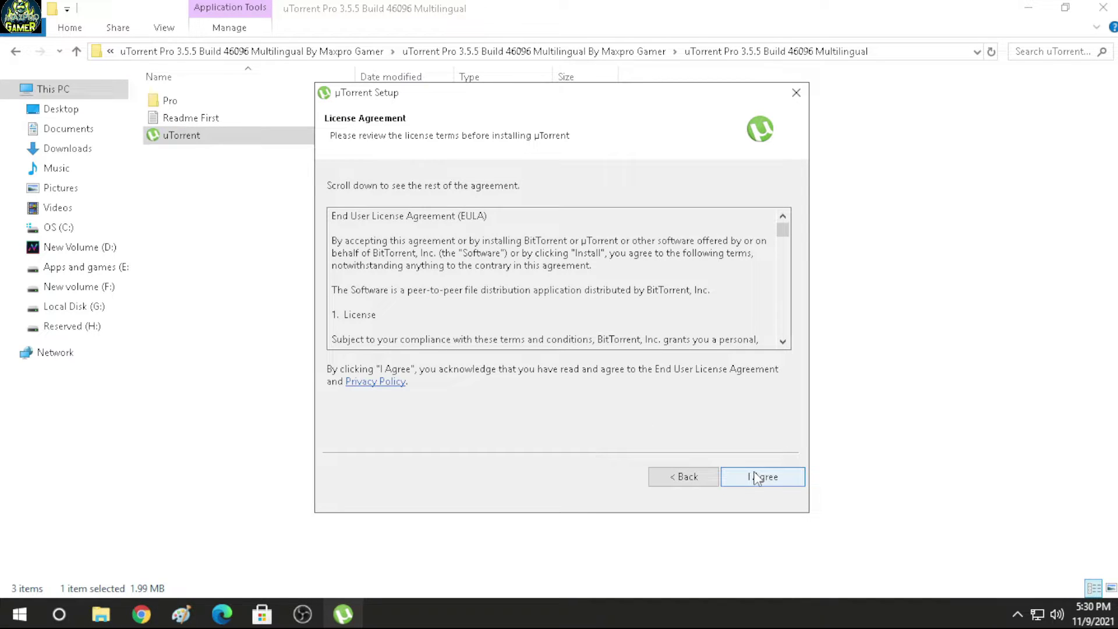
left_click(756, 477)
left_click(756, 477)
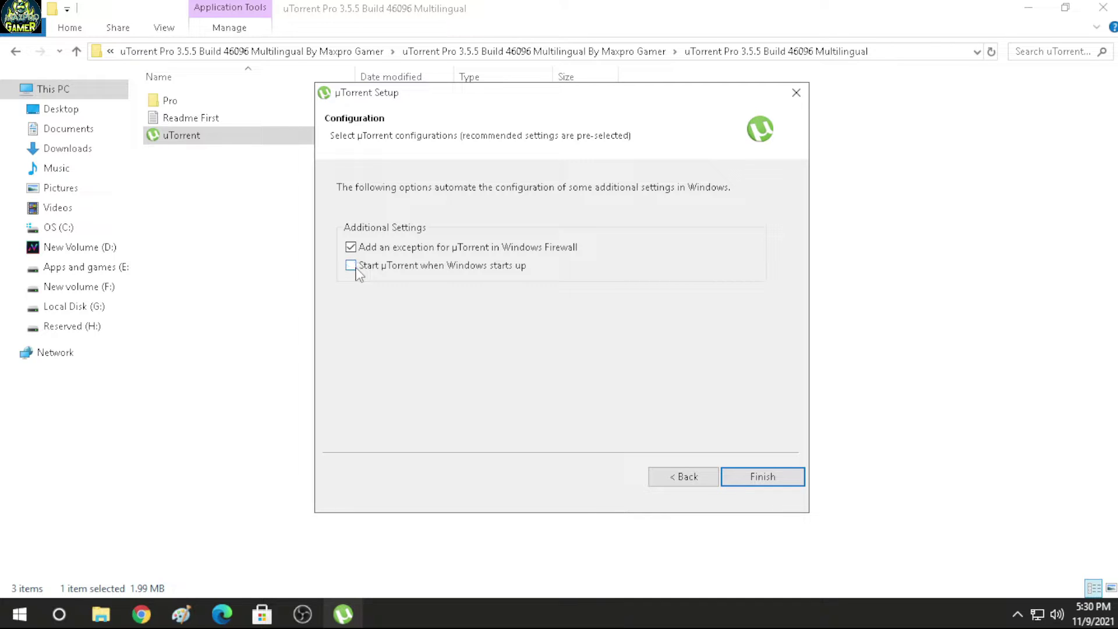
left_click(785, 475)
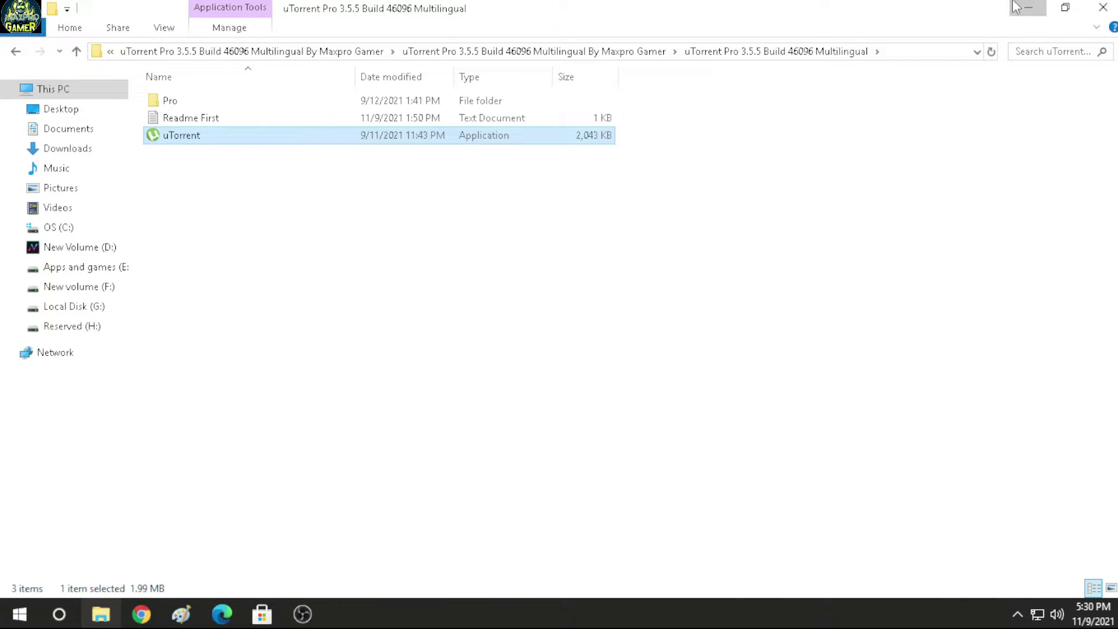
left_click(1029, 7)
Step: Refresh the desktop and move the µTorrent shortcut to the desktop's middle
right_click(386, 246)
left_click(402, 281)
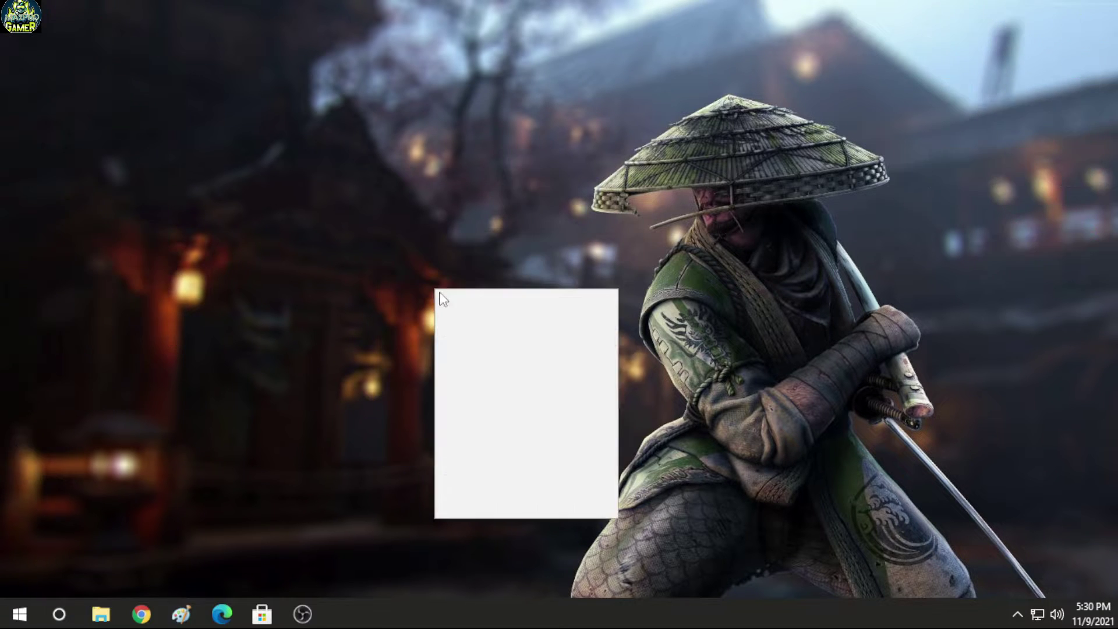
left_click_drag(27, 462, 331, 262)
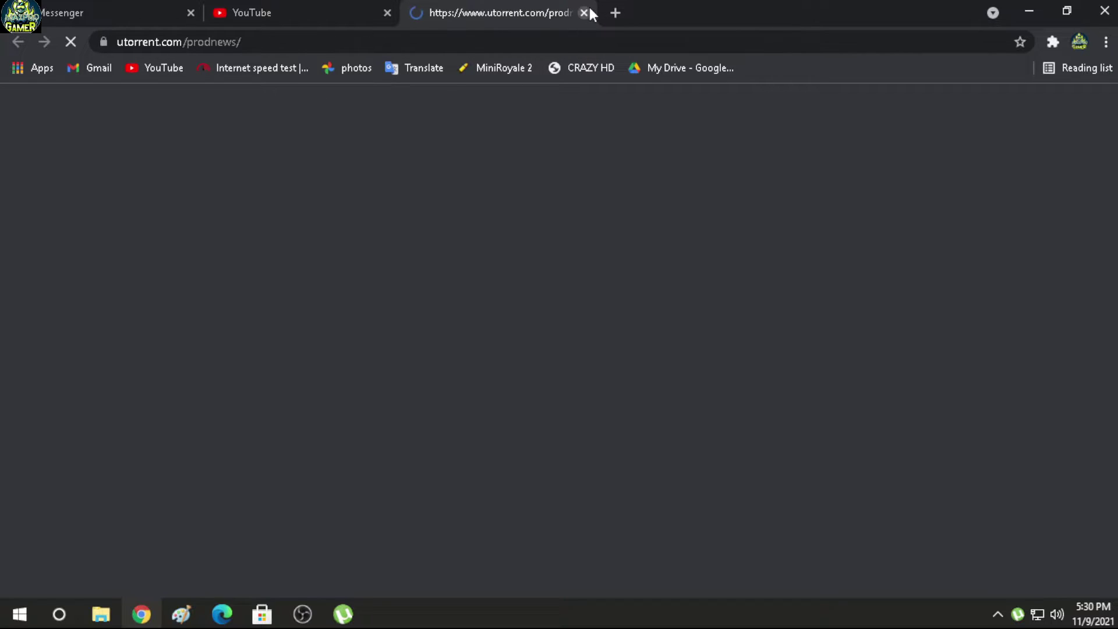
Step: Close the utorrent.com page and the µTorrent window
left_click(584, 13)
key("alt+Tab")
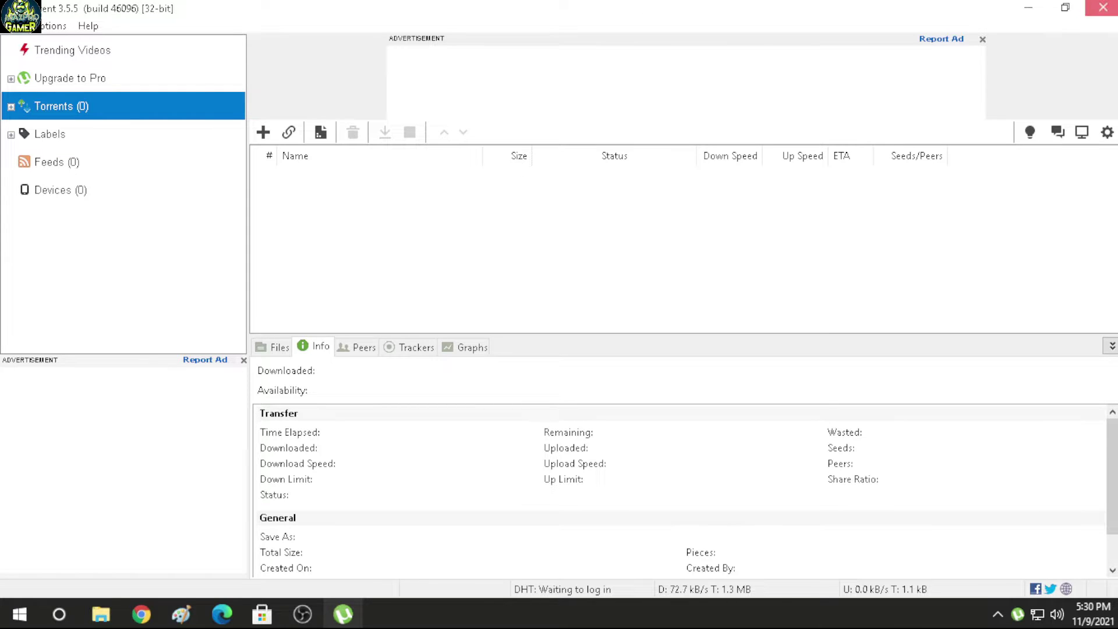
left_click(1103, 7)
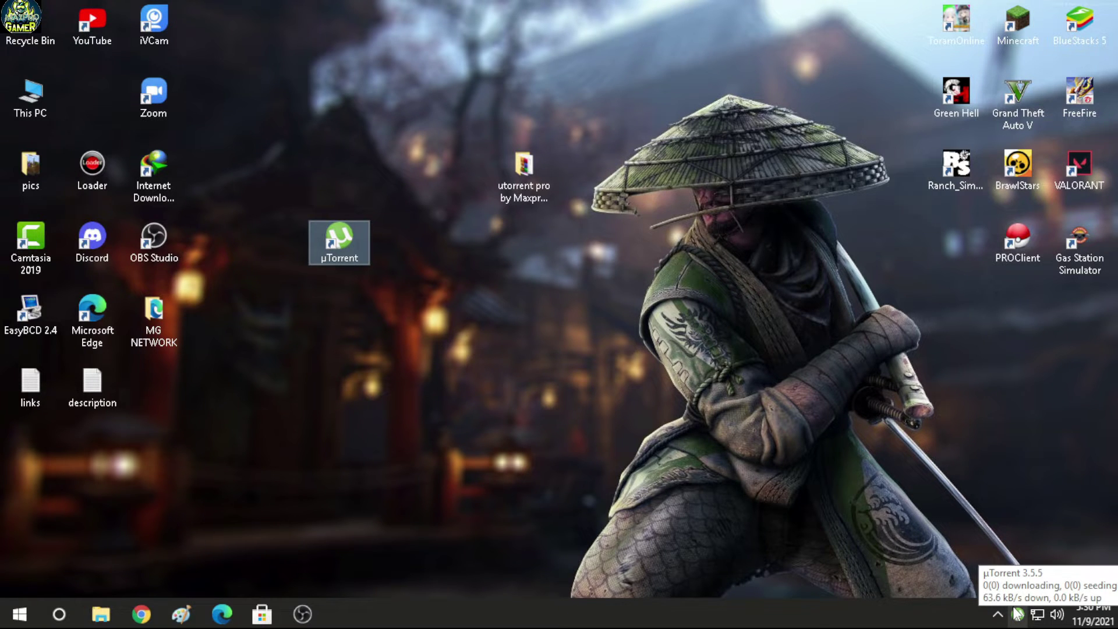
Step: Exit µTorrent from its system-tray icon and confirm the exit
left_click_drag(1017, 613, 1002, 552)
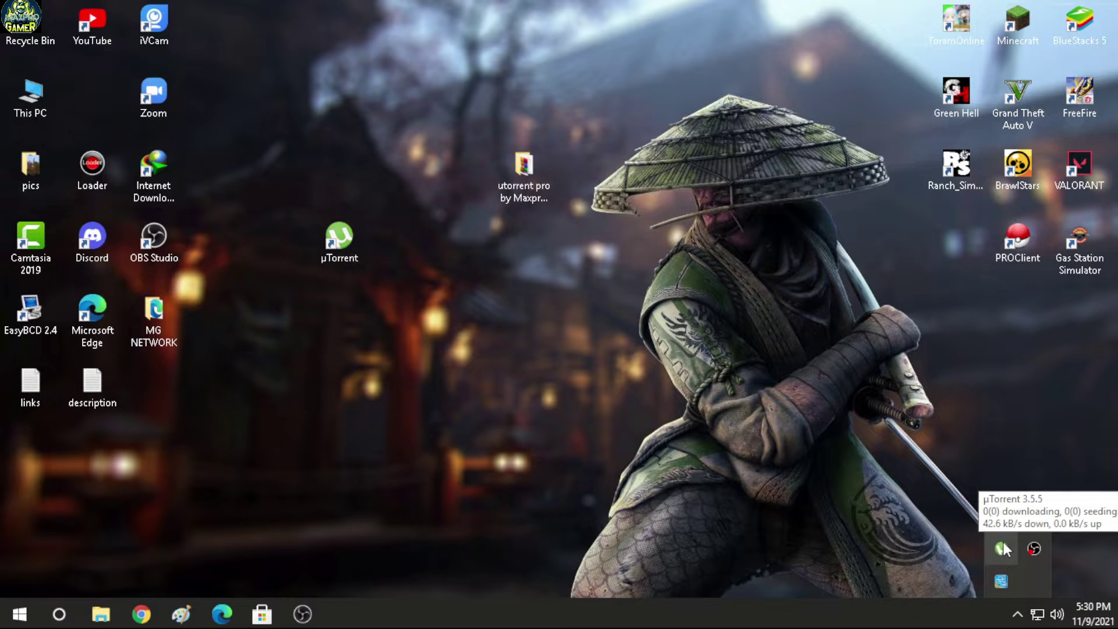
right_click(1004, 548)
left_click(1006, 531)
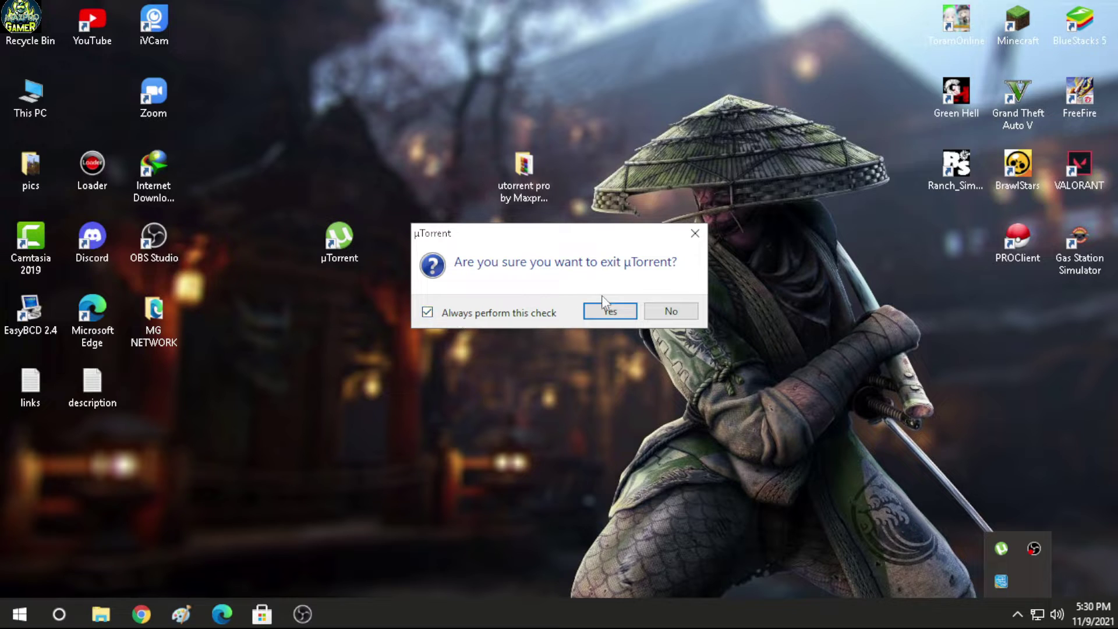
left_click(610, 311)
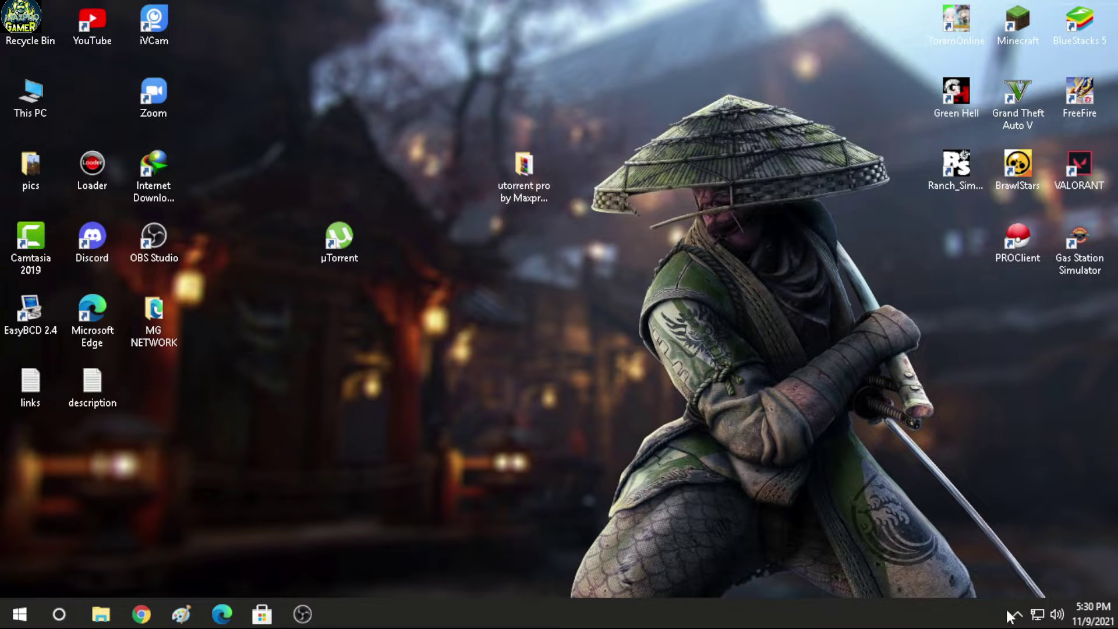
Step: Drill into the extracted uTorrent Pro folders and read the Readme First activation instructions in Notepad
double_click(500, 185)
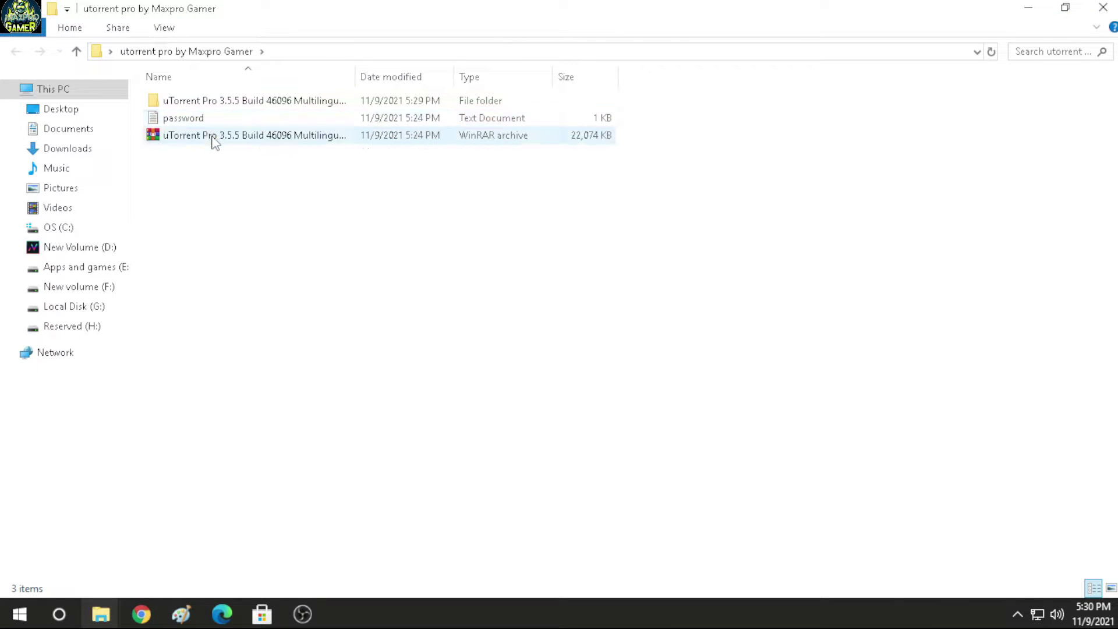
double_click(219, 106)
double_click(220, 106)
double_click(220, 104)
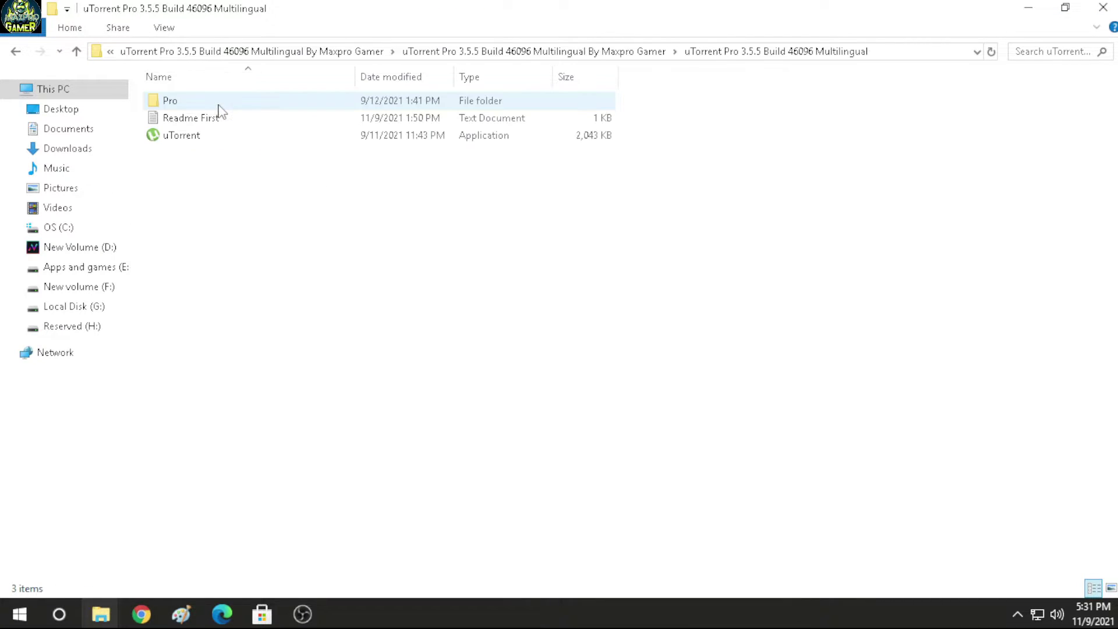
double_click(202, 117)
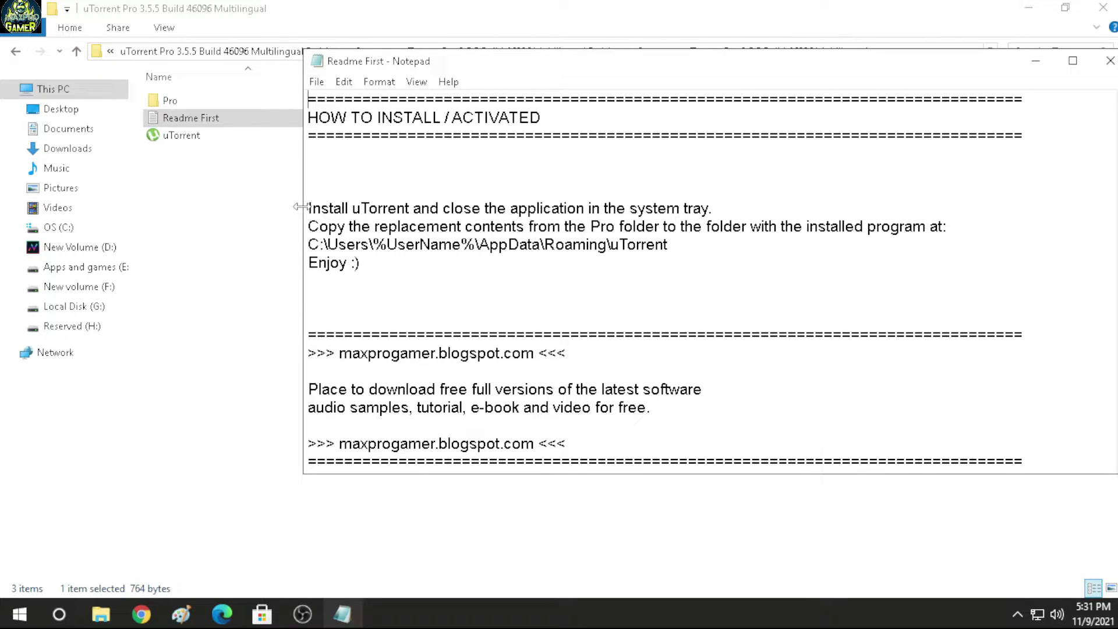
left_click_drag(307, 207, 853, 311)
left_click(854, 311)
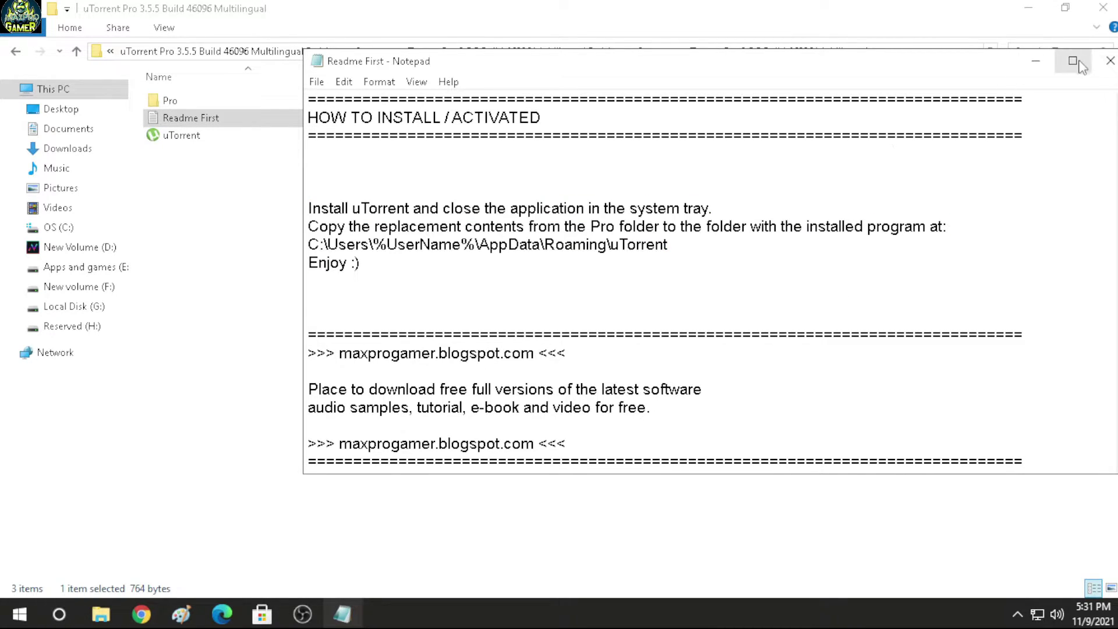
Step: Copy all five Pro folder items: player, VirusGuard, msimg32.dll, settings.dat and uTorrent
left_click(1109, 62)
double_click(175, 100)
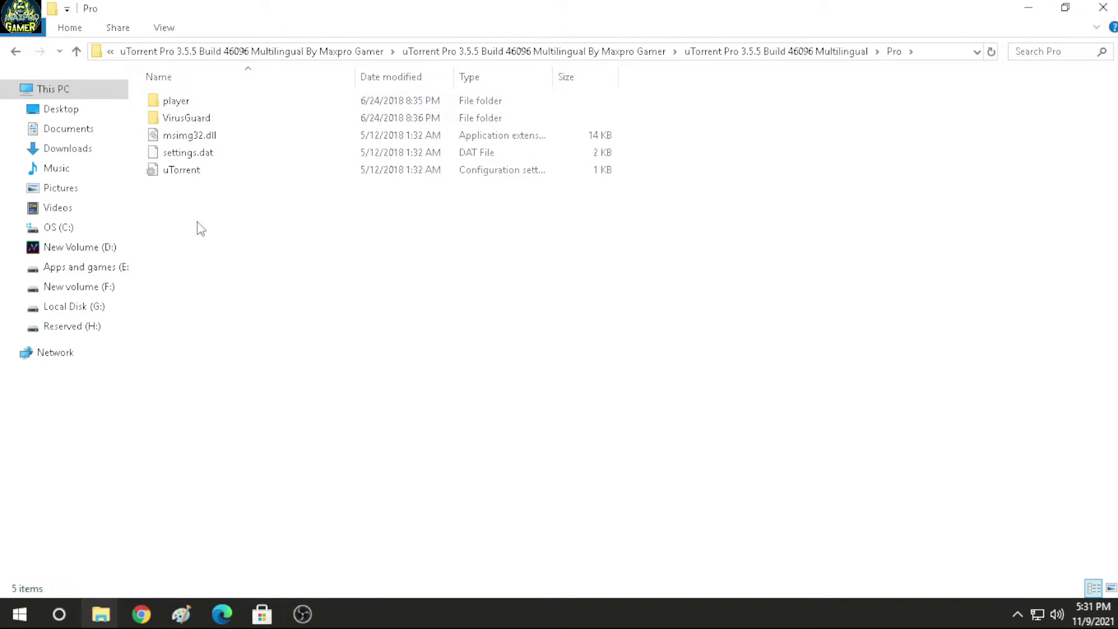
left_click_drag(198, 227, 195, 101)
right_click(224, 135)
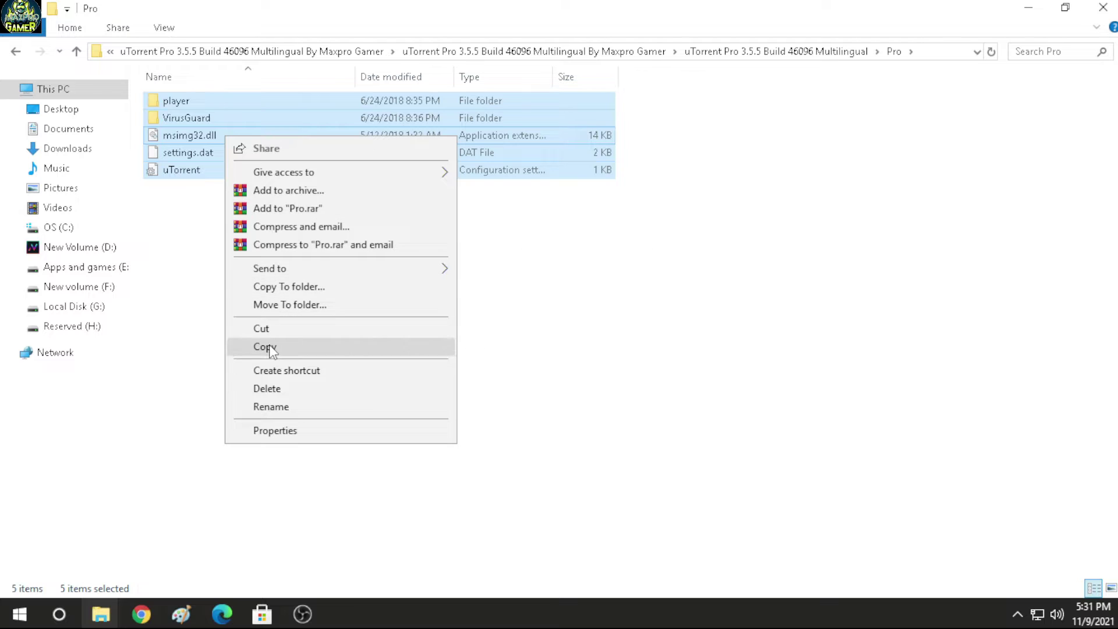
left_click(265, 346)
key("super+d")
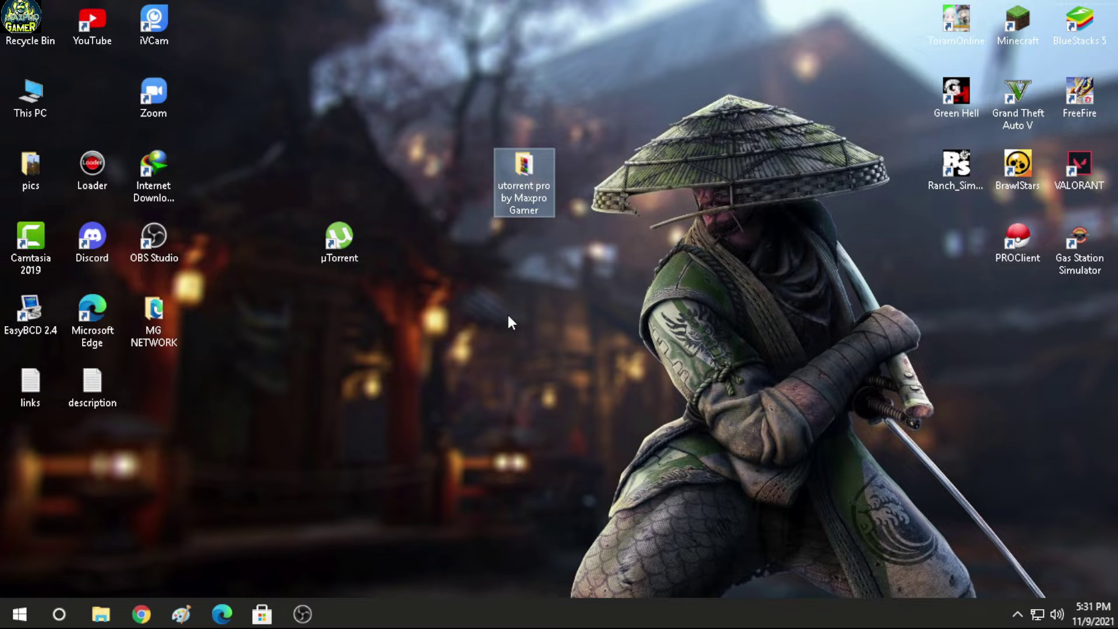
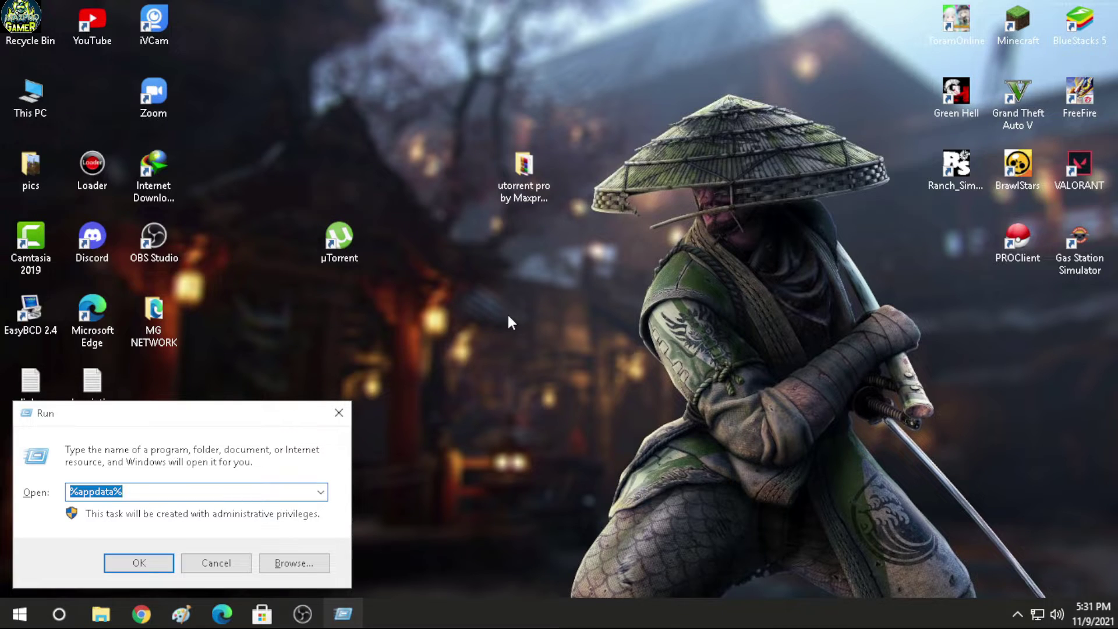
Step: Go to %appdata% and into the Roaming uTorrent folder
key("BackSpace")
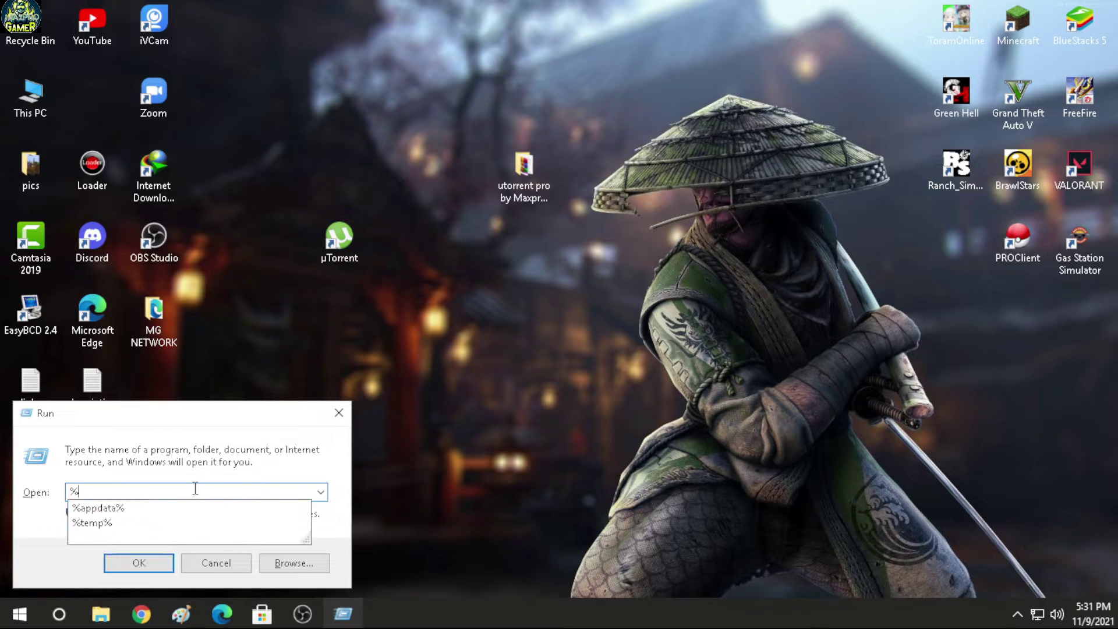
type("%app")
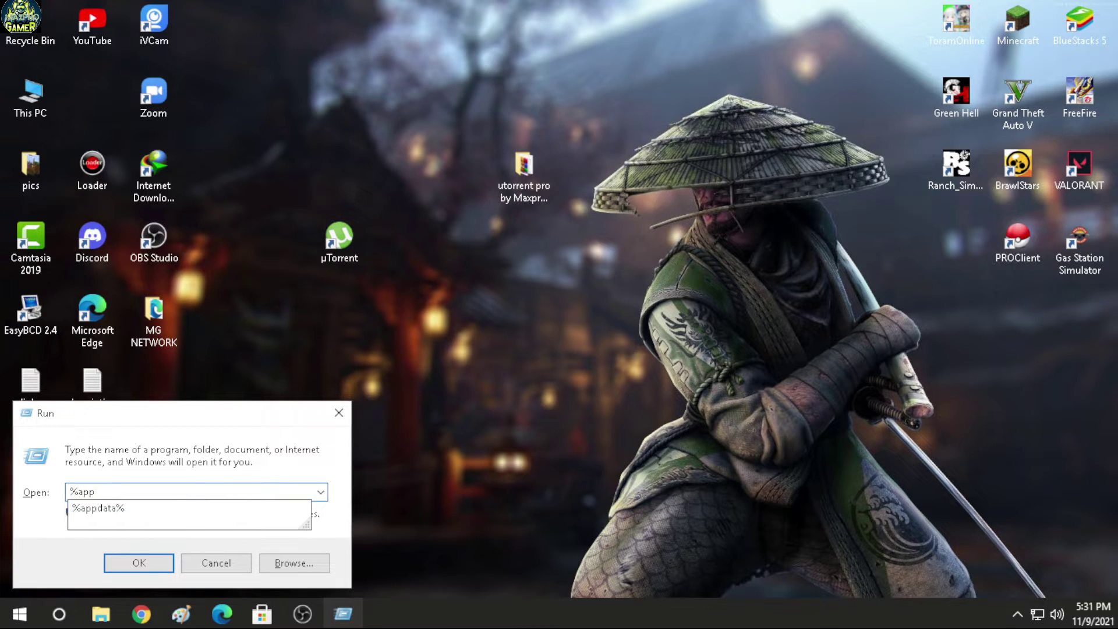
type("data%")
left_click(166, 562)
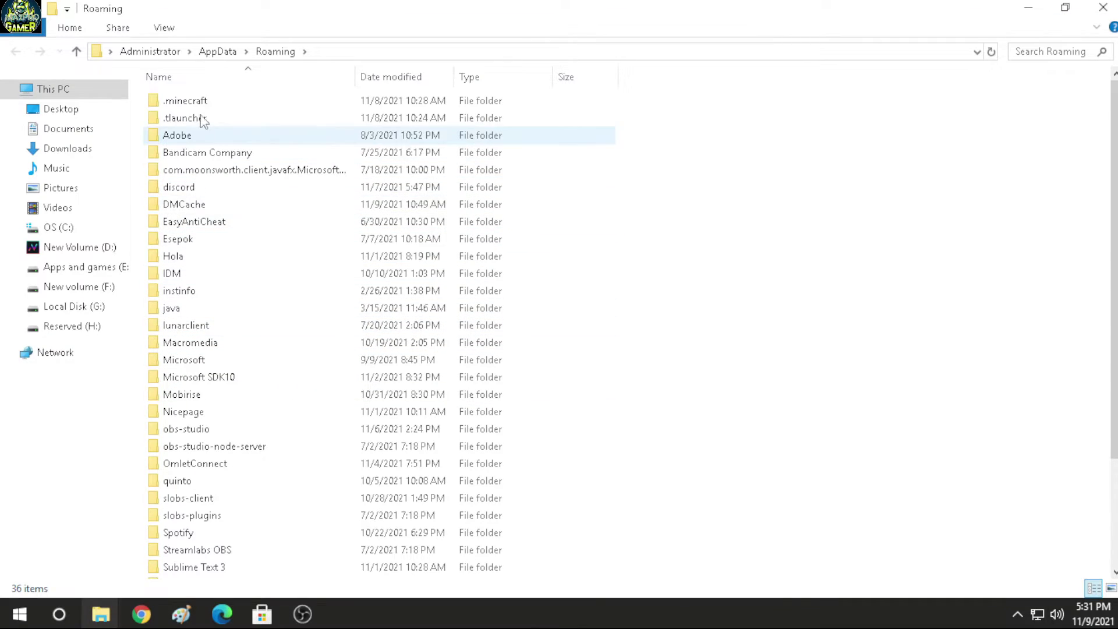
scroll(235, 356, "down", 3)
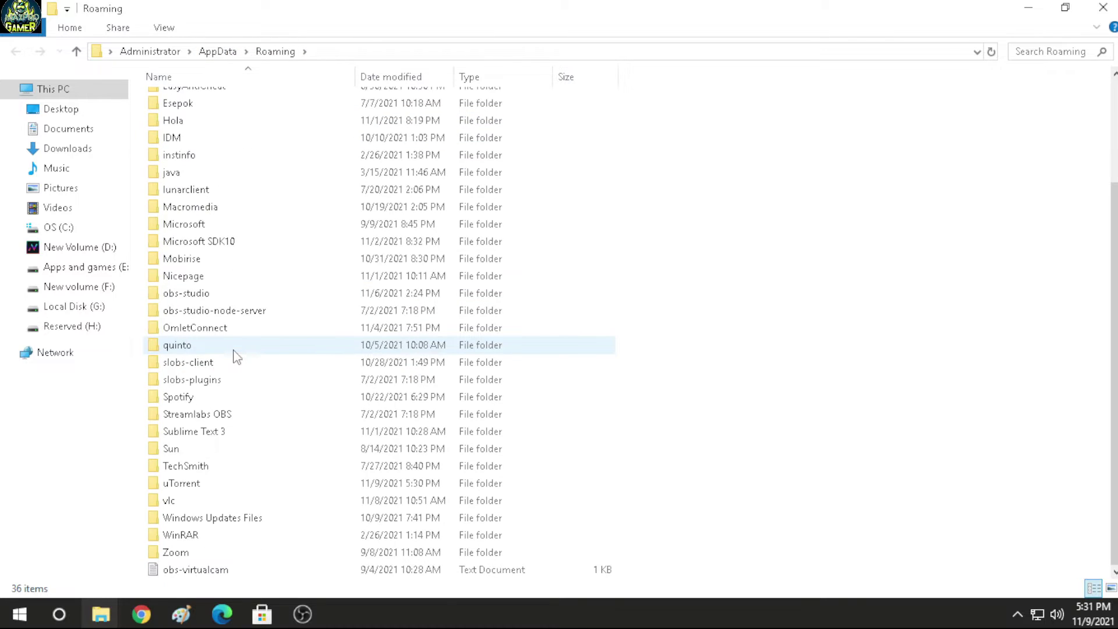
double_click(191, 486)
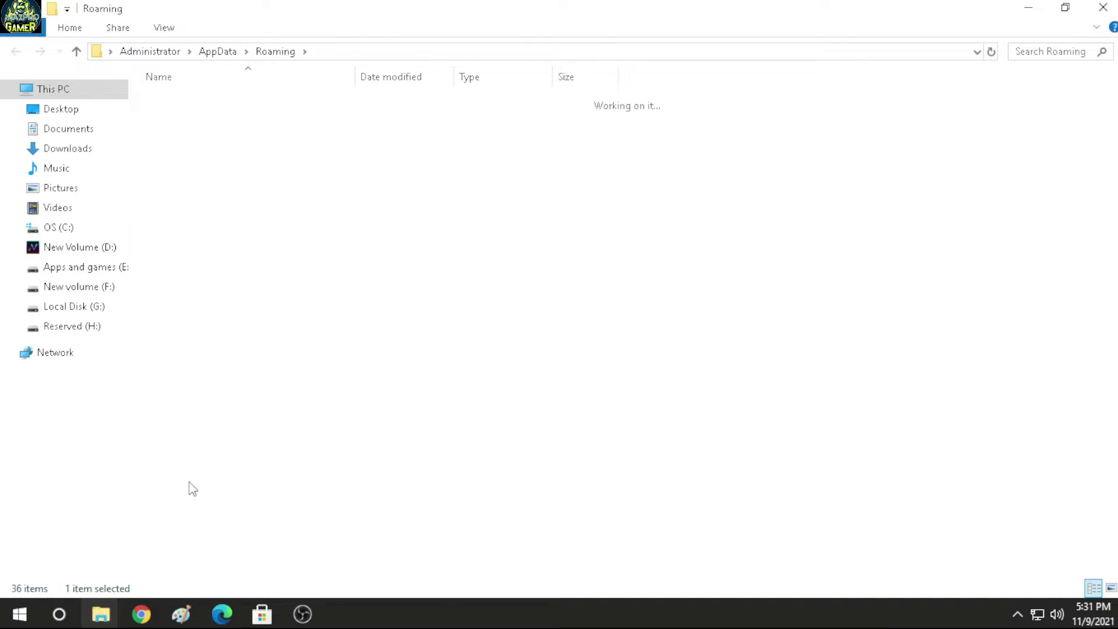
Step: Paste the Pro files there, replacing existing files, then close Explorer and refresh the desktop
right_click(868, 225)
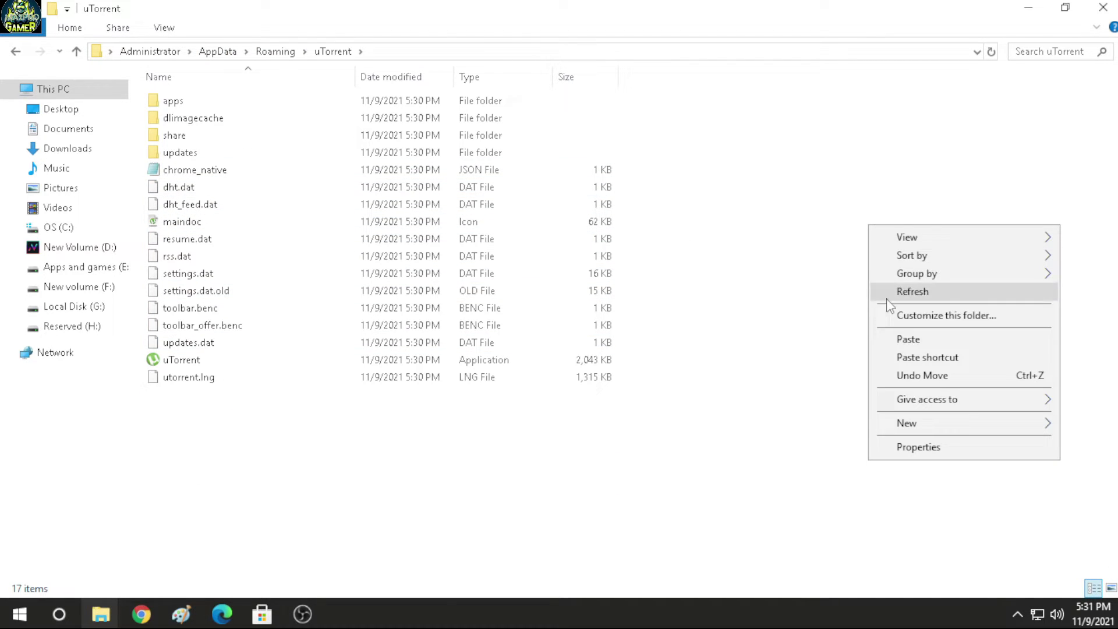
left_click(906, 338)
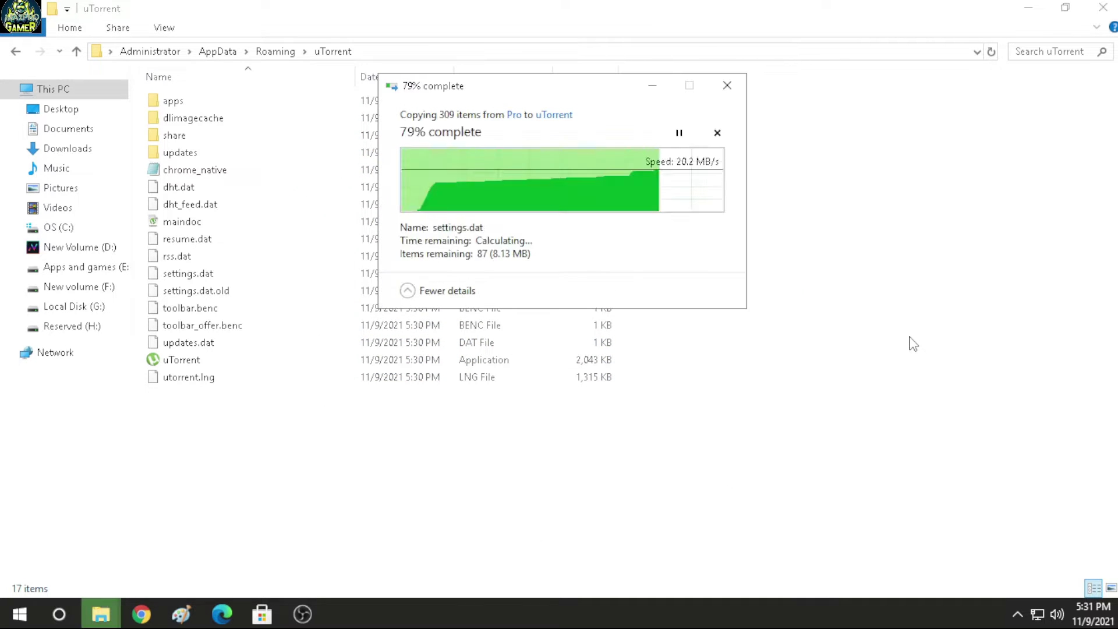
left_click(530, 173)
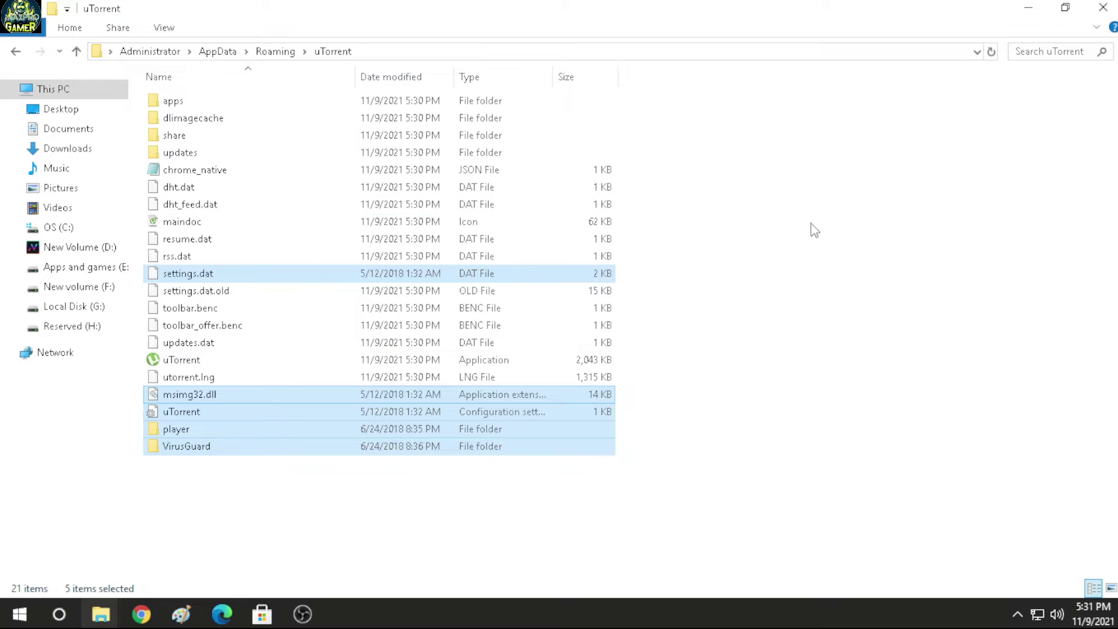
left_click(1103, 7)
right_click(496, 253)
left_click(527, 300)
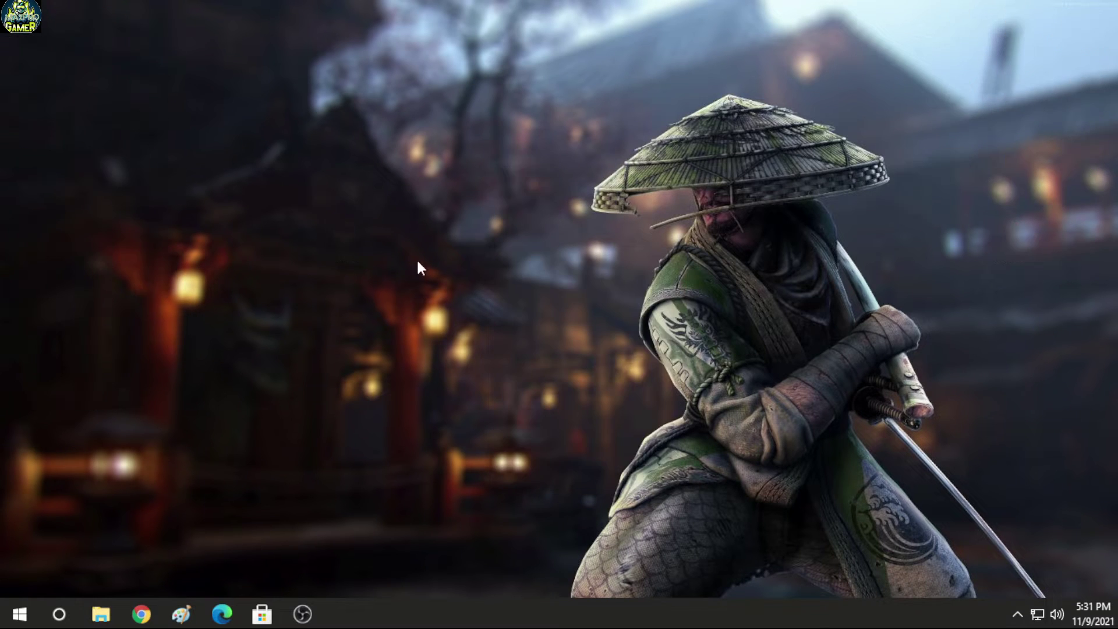
double_click(342, 229)
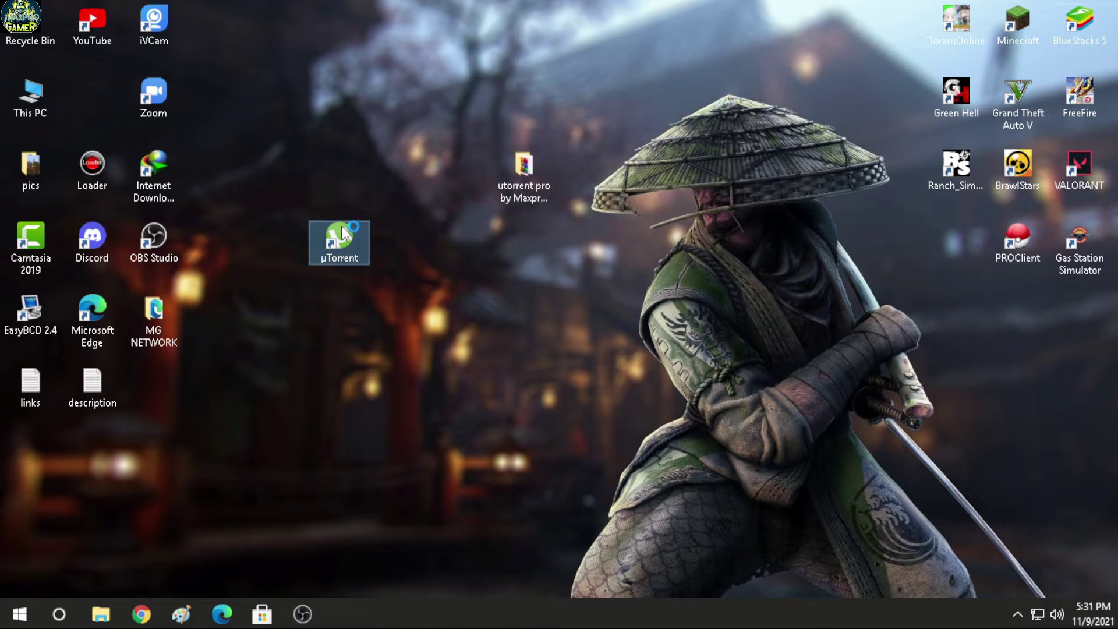
left_click(487, 399)
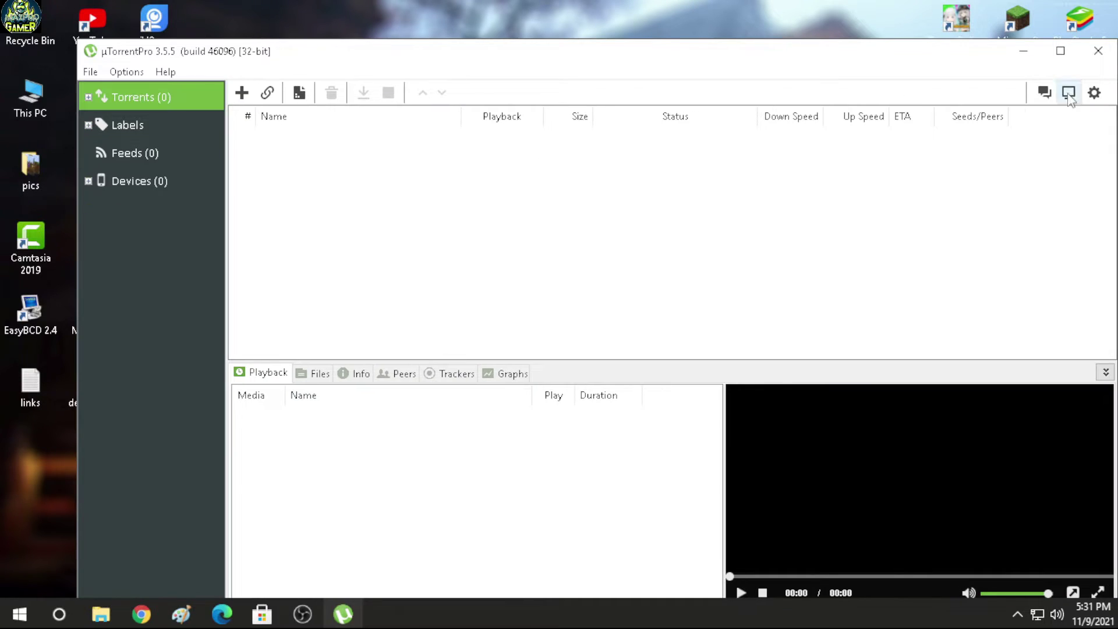
left_click(1076, 56)
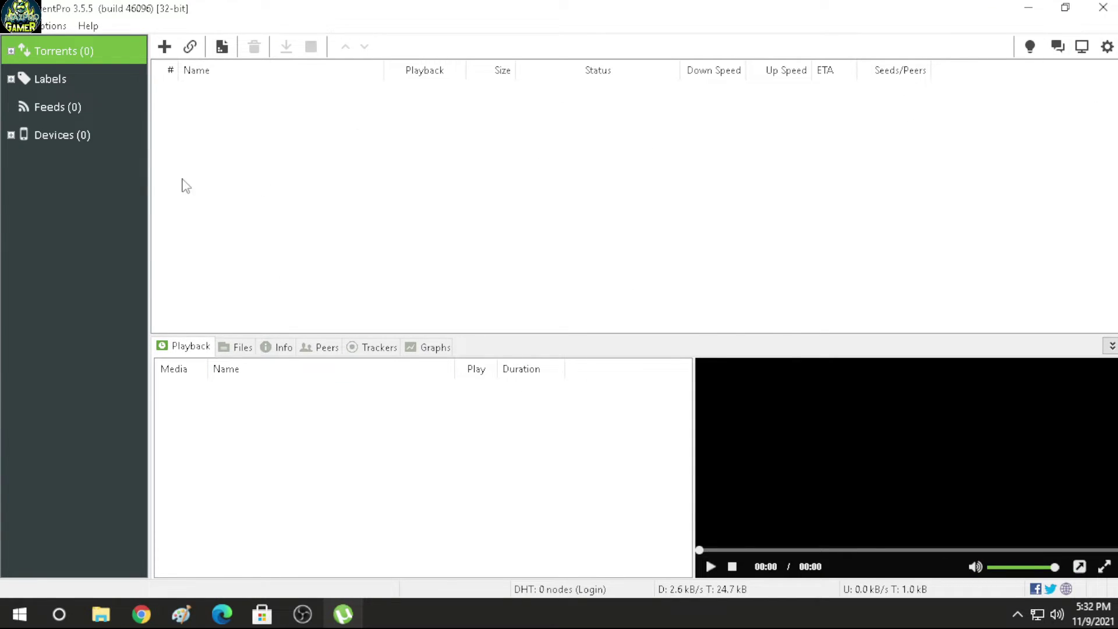
double_click(77, 7)
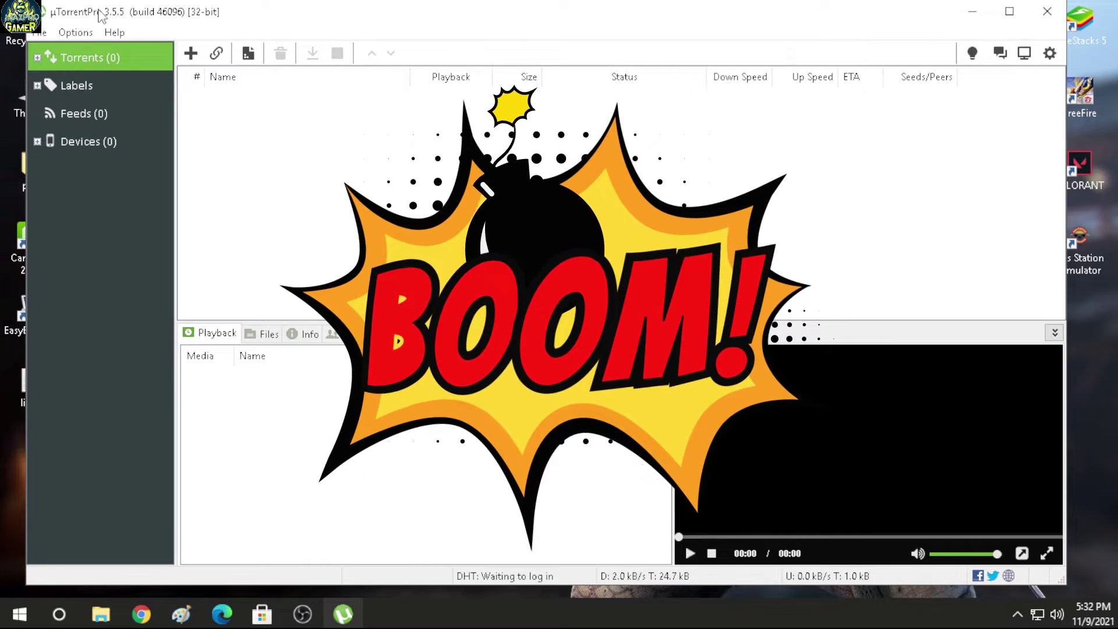
left_click(1009, 12)
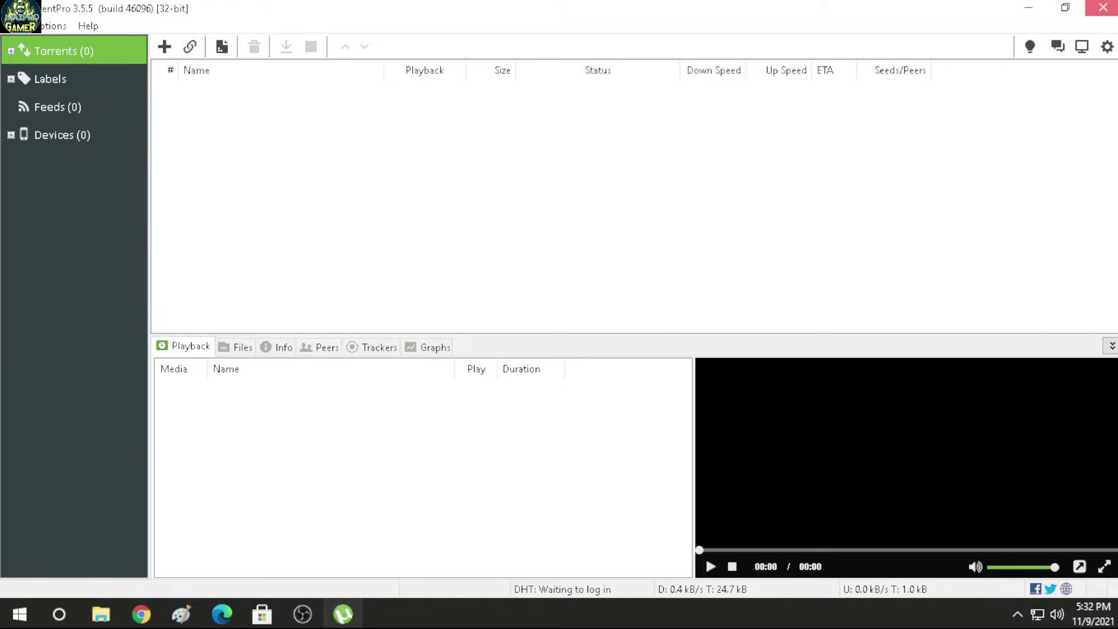
left_click(1102, 7)
right_click(626, 155)
left_click(685, 201)
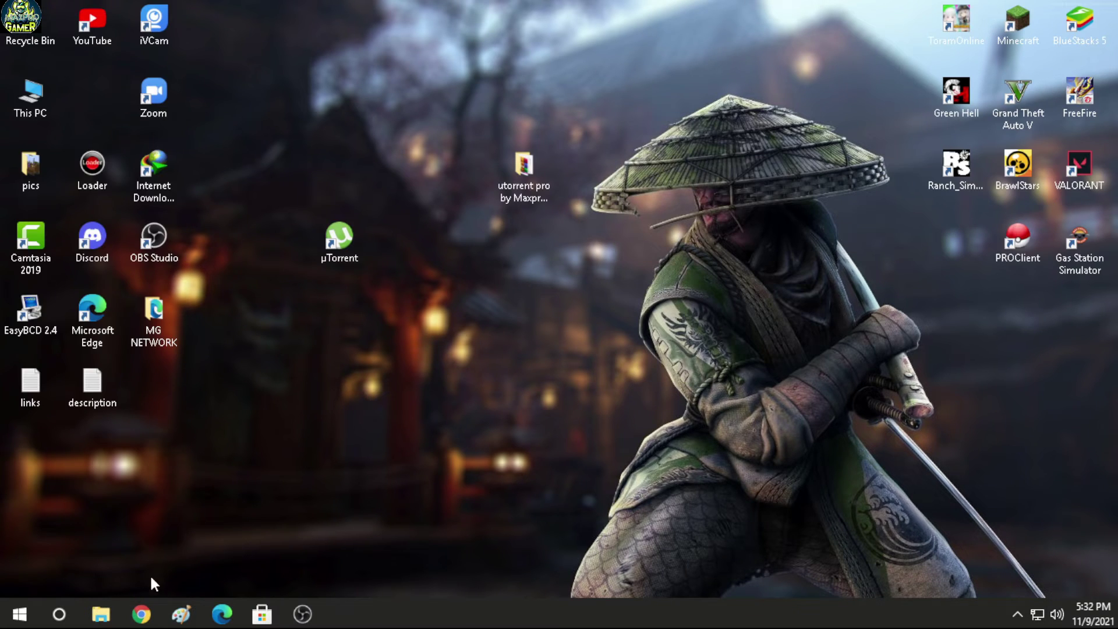
Step: Load the Maxprogamer blog in a new Chrome tab
left_click(141, 614)
key("ctrl+t")
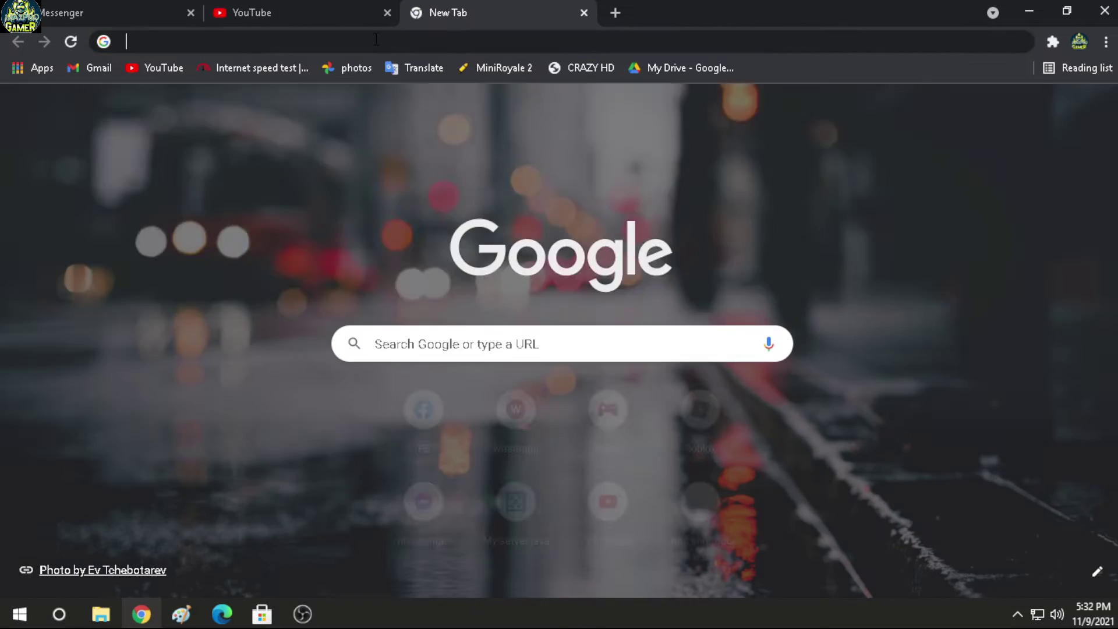
left_click(376, 39)
type("maxprogamer.blogspot.com")
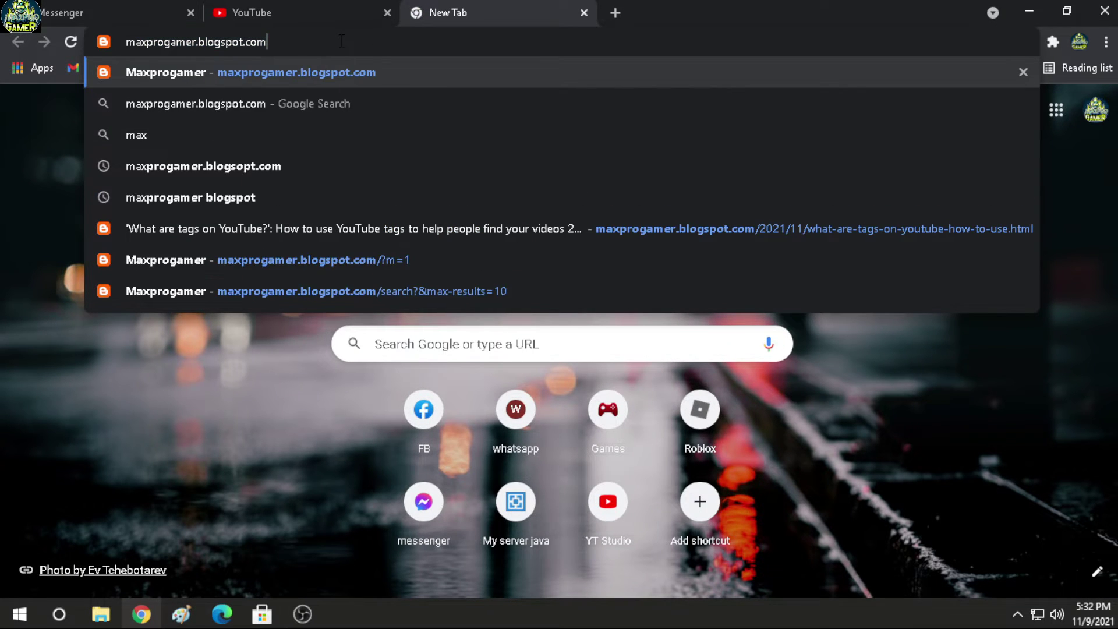
key("Right")
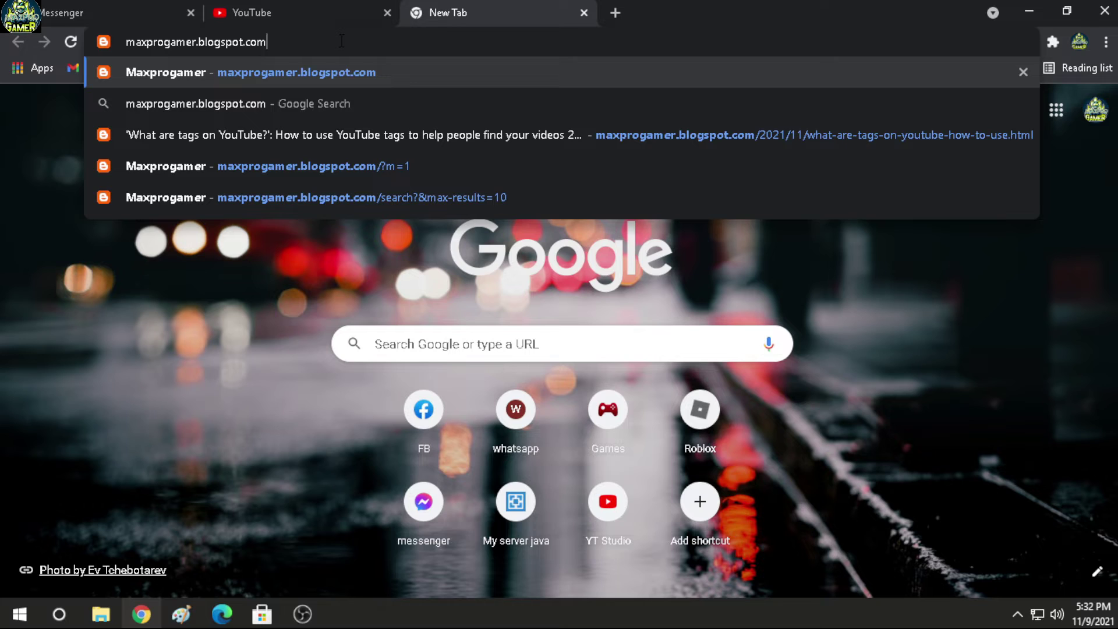
key("Return")
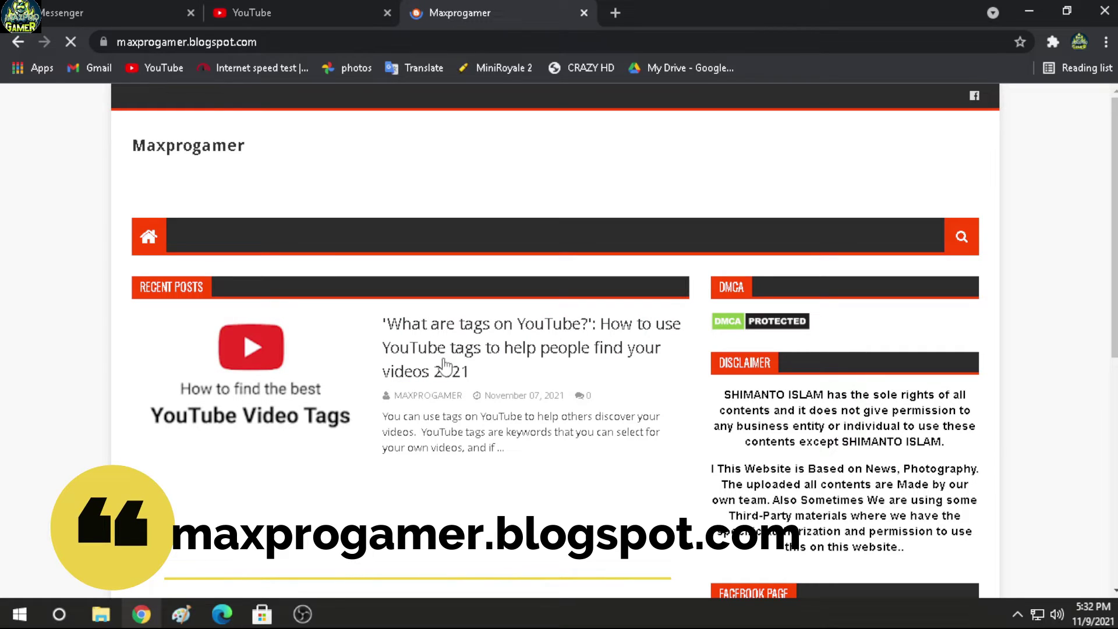
Step: Scroll through the blog and open its site search box
scroll(271, 470, "down", 2)
scroll(344, 485, "up", 3)
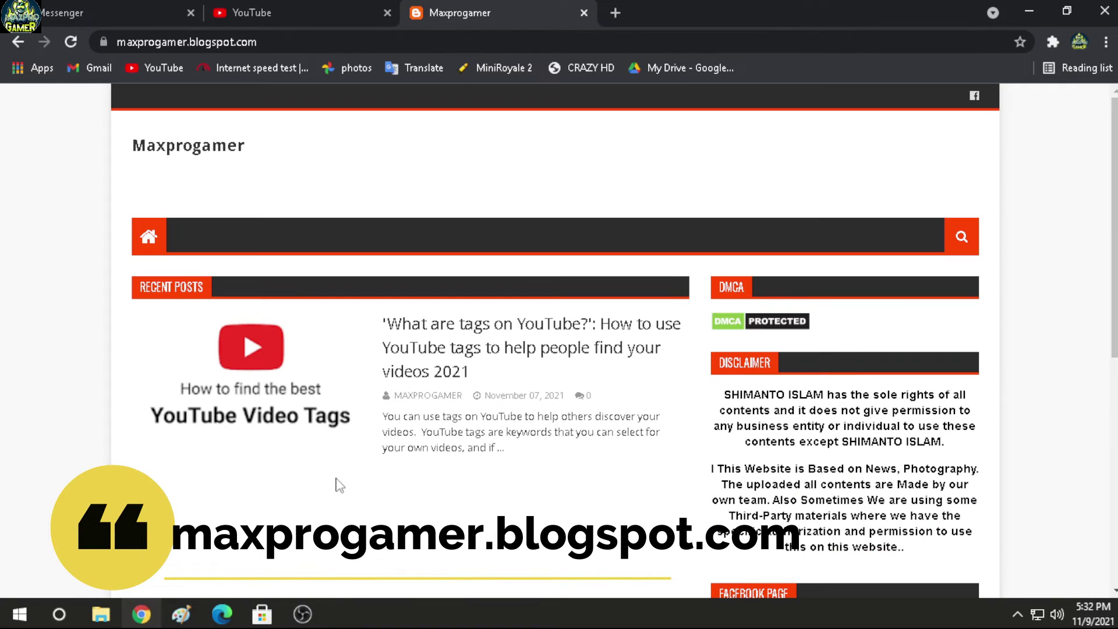
scroll(496, 404, "down", 1)
scroll(496, 403, "down", 2)
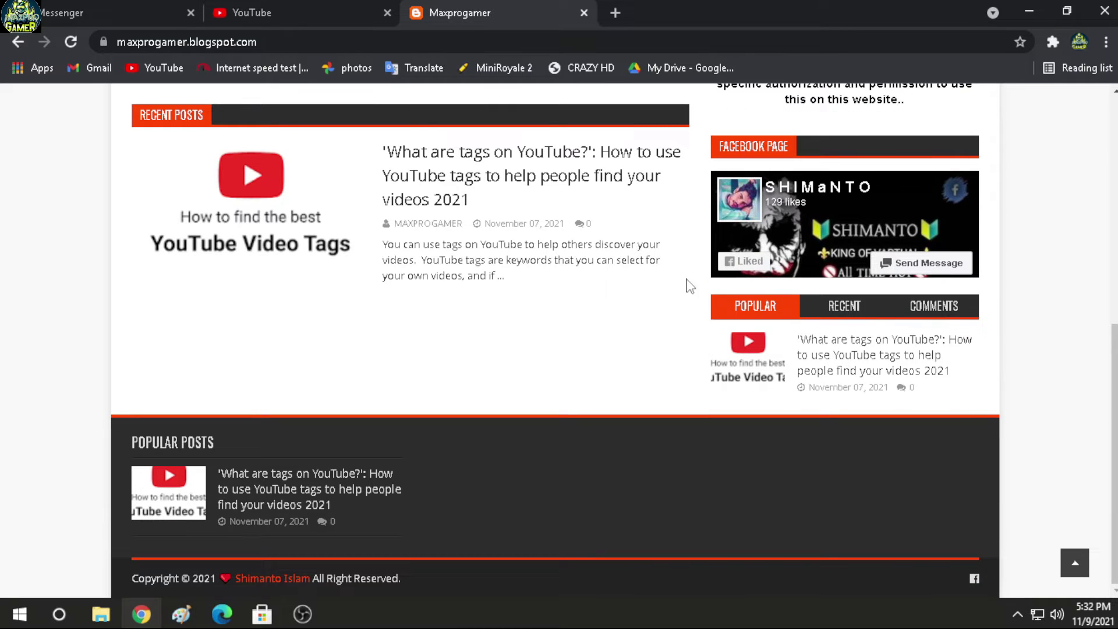
scroll(388, 379, "up", 3)
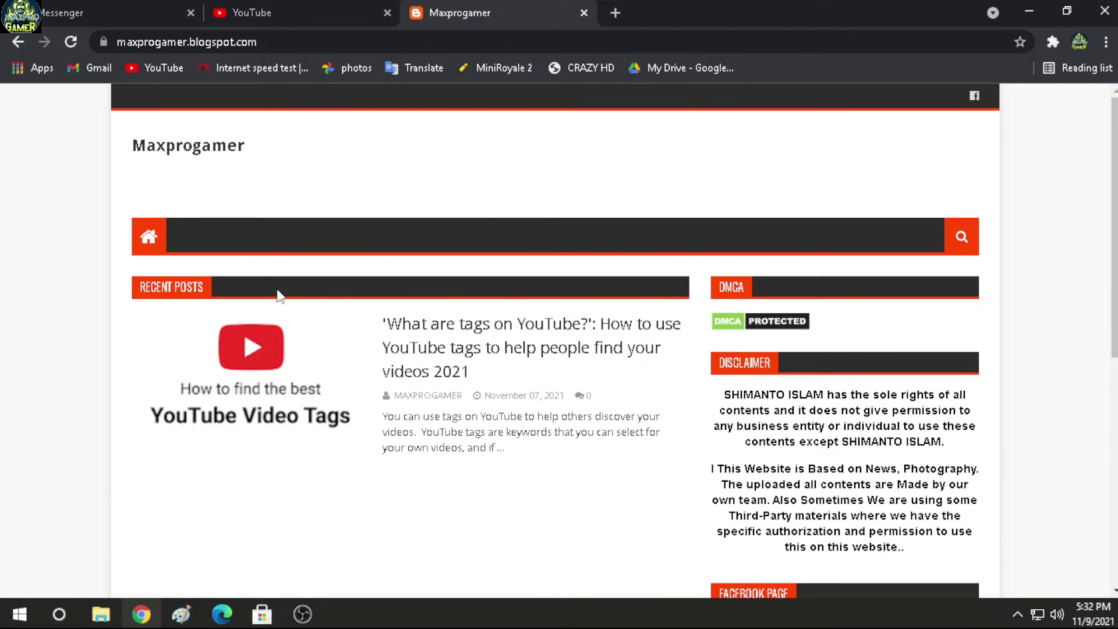
scroll(297, 294, "down", 3)
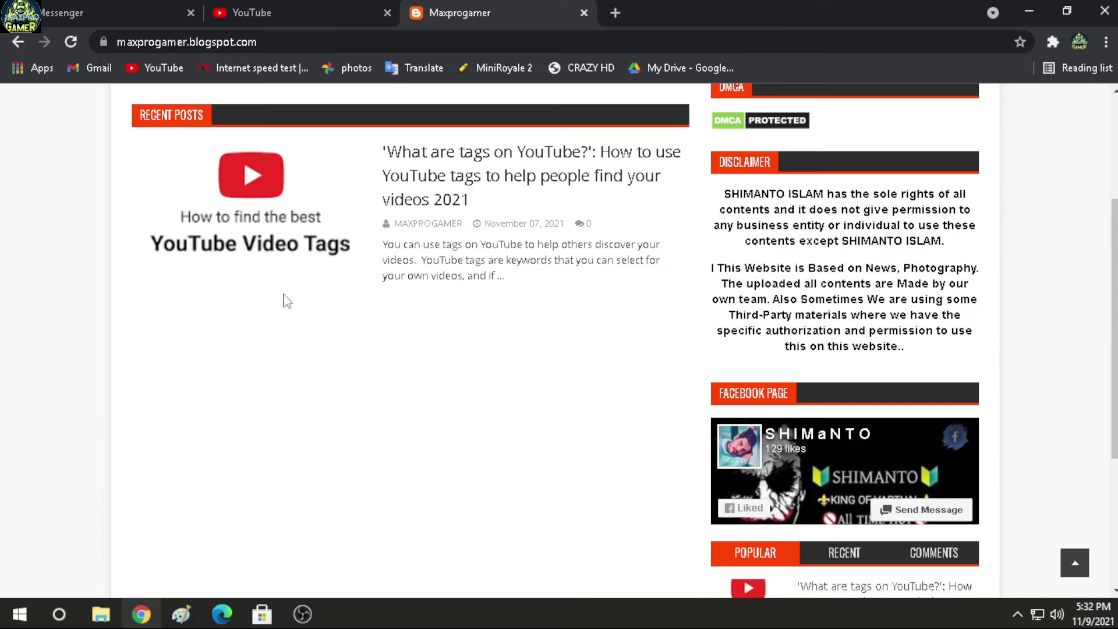
scroll(281, 297, "up", 3)
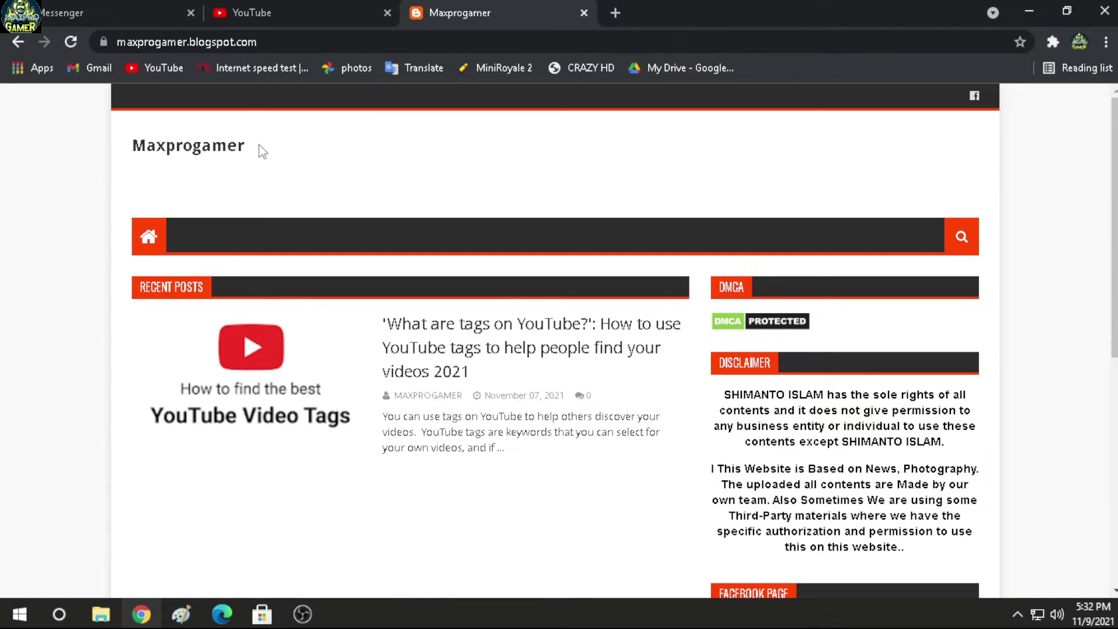
scroll(297, 178, "down", 7)
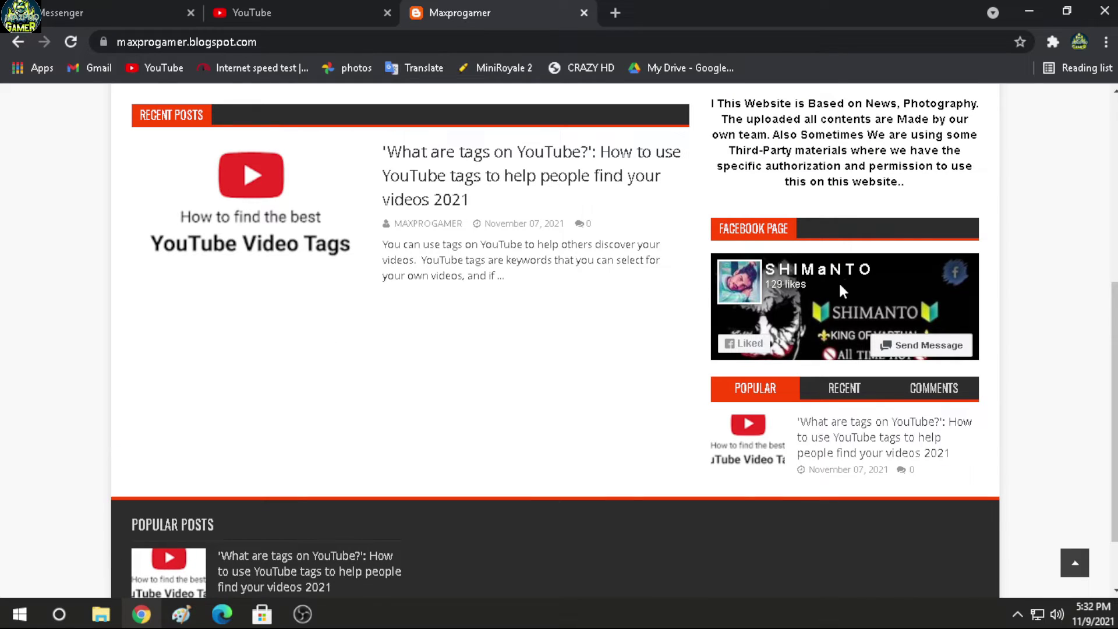
scroll(389, 387, "up", 3)
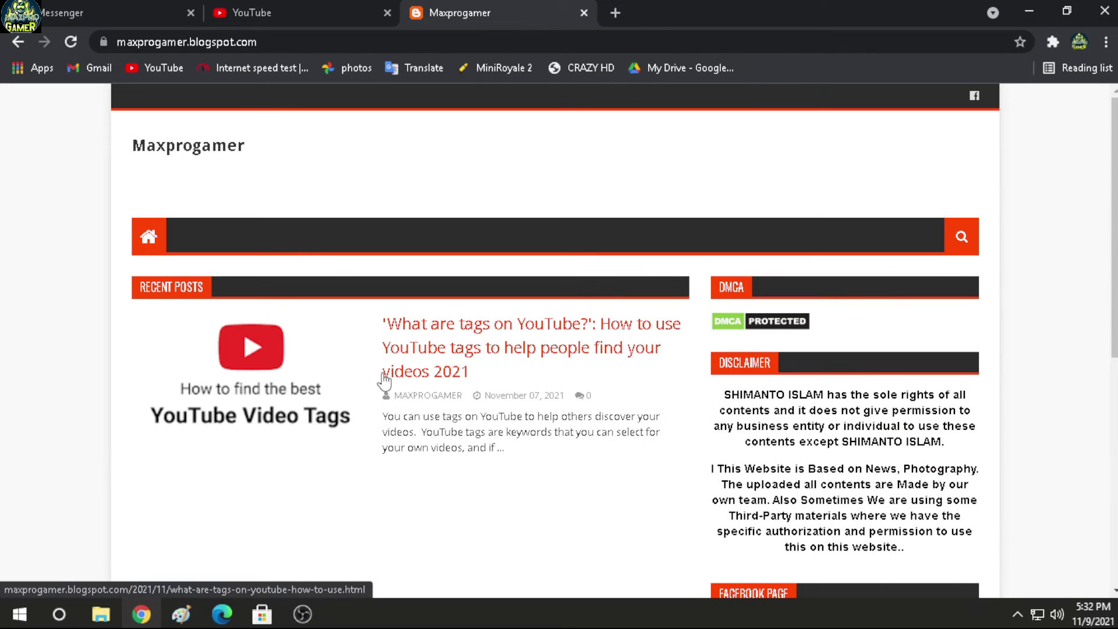
left_click(962, 237)
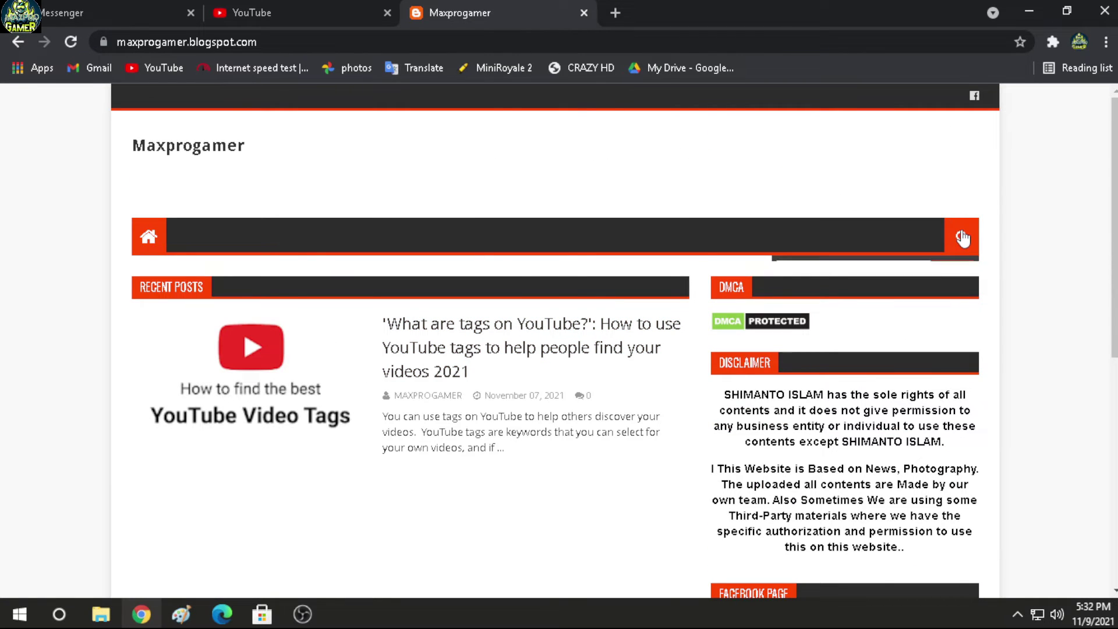
scroll(327, 439, "down", 3)
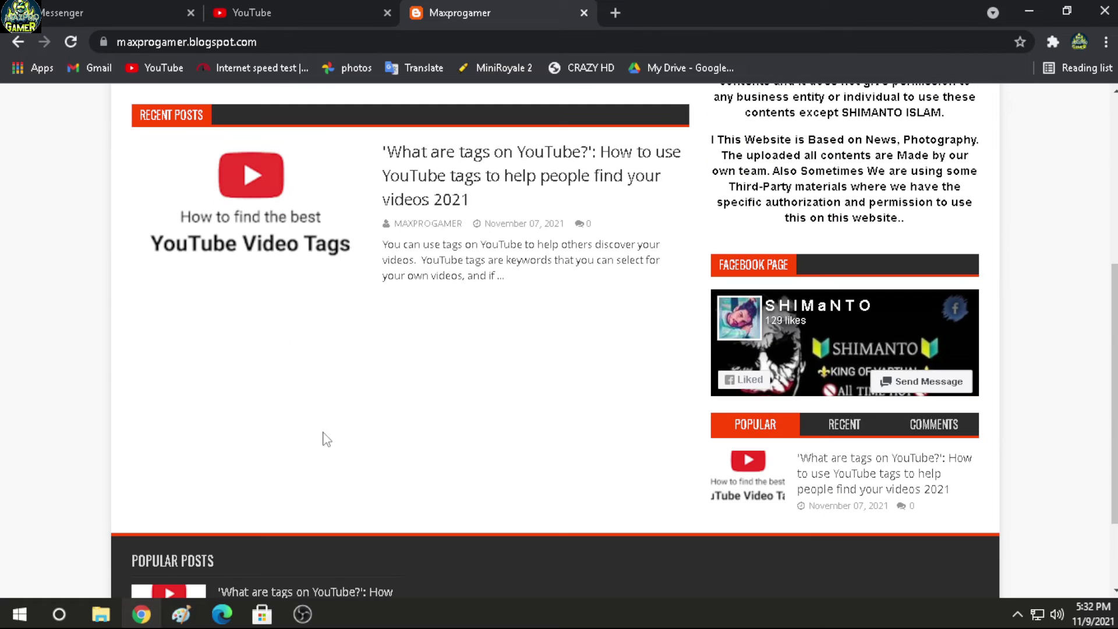
scroll(411, 387, "up", 3)
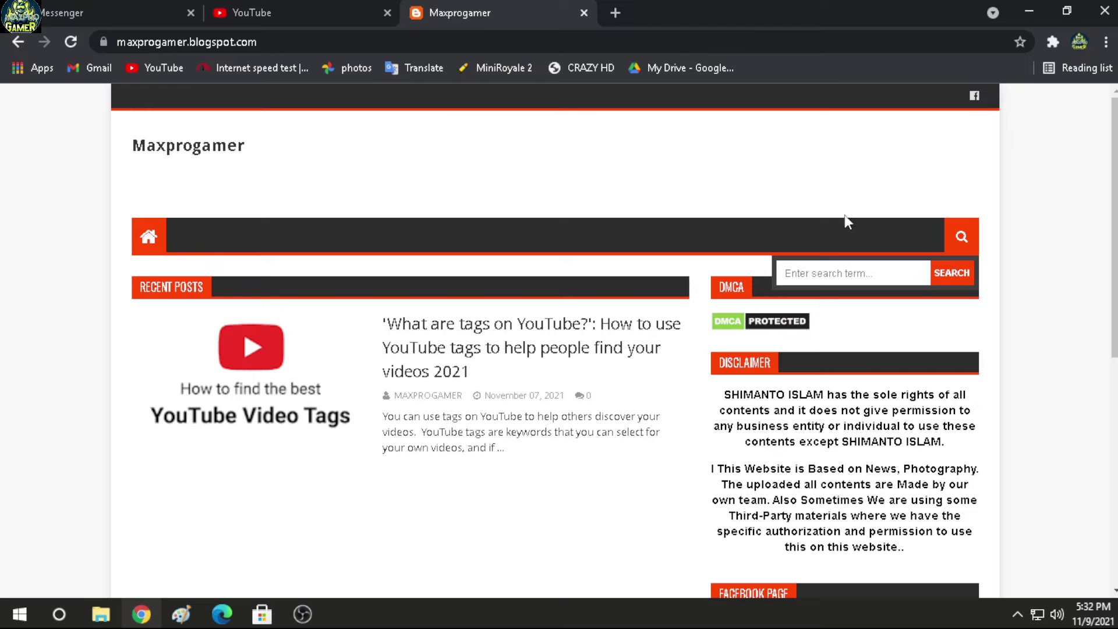
scroll(280, 369, "down", 3)
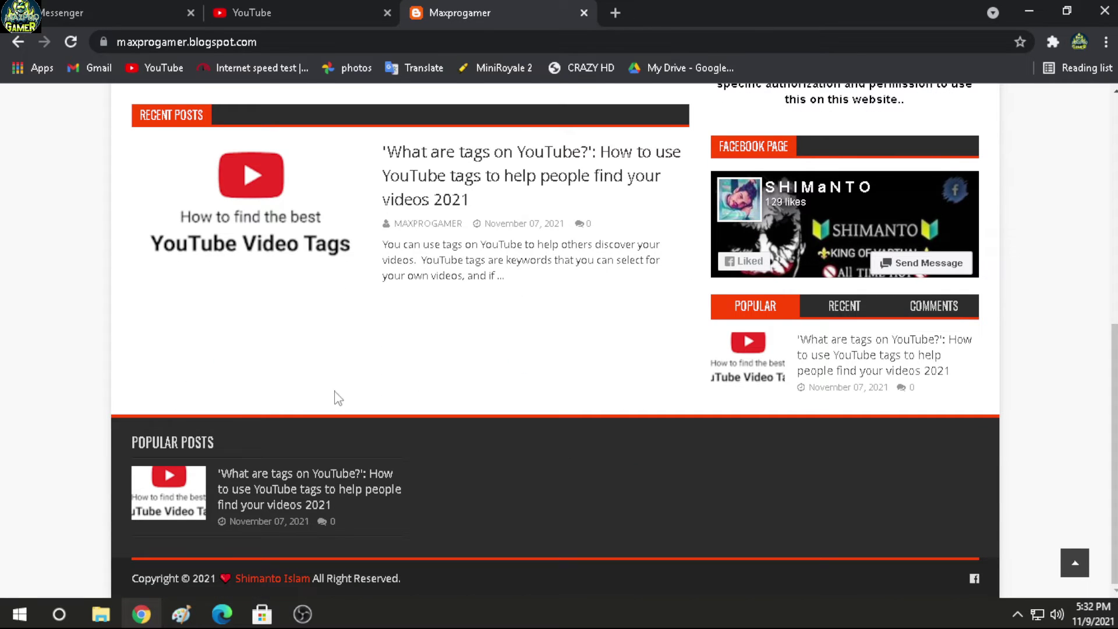
scroll(374, 362, "up", 3)
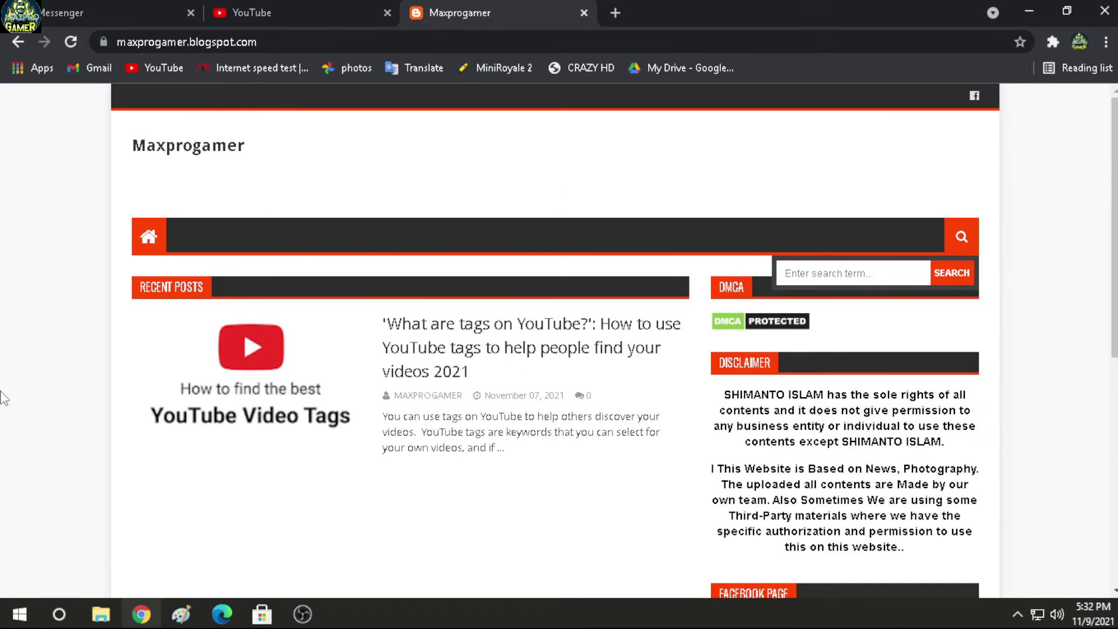
scroll(411, 390, "down", 3)
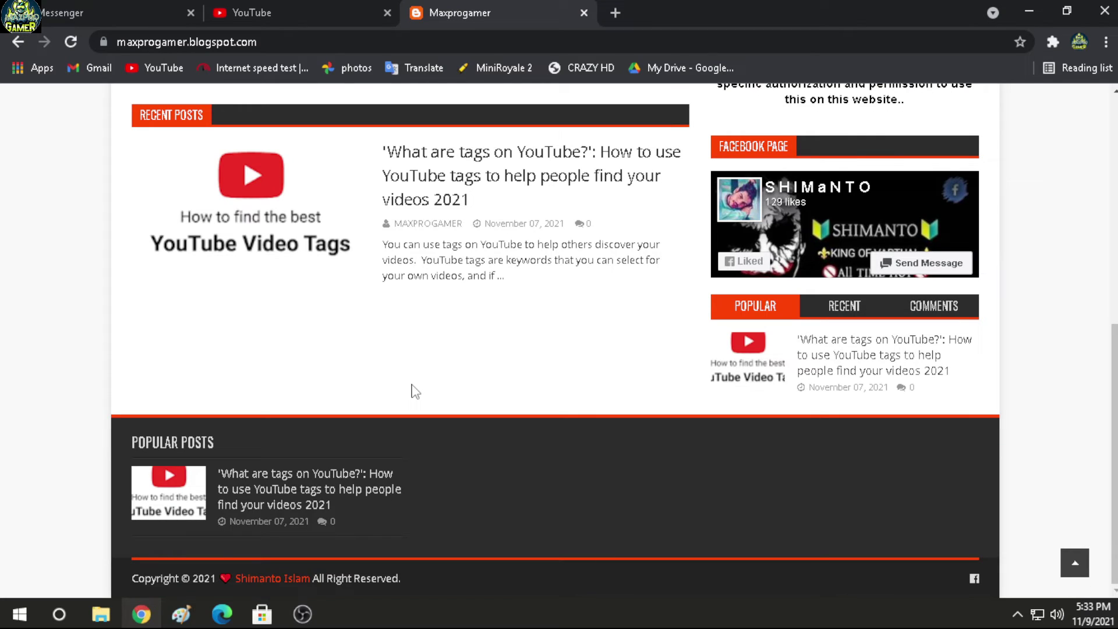
scroll(412, 389, "up", 3)
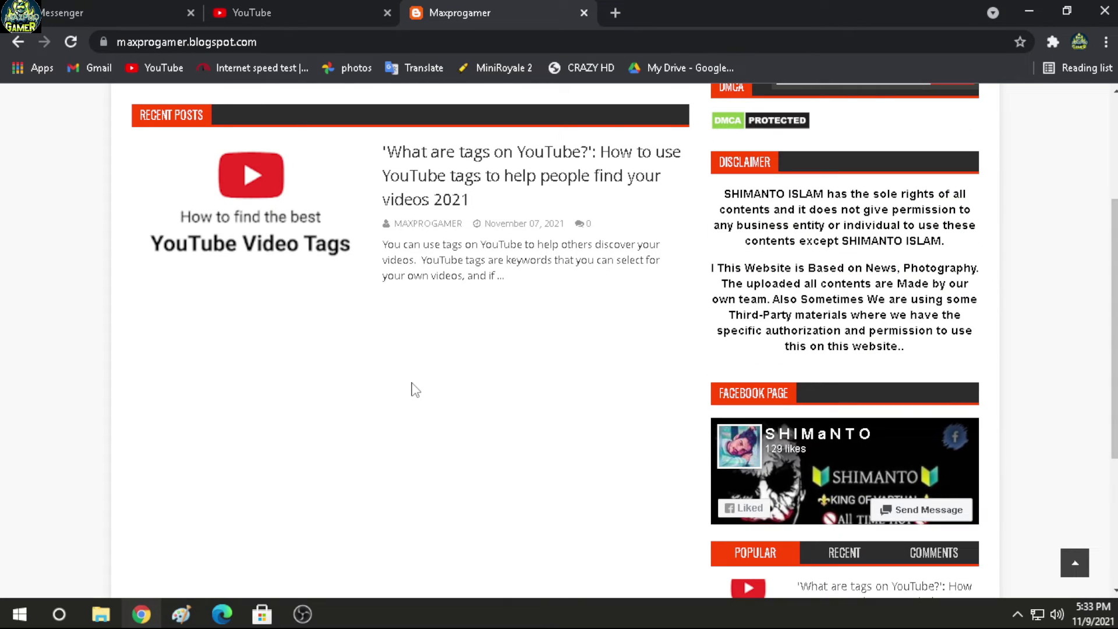
scroll(411, 390, "up", 3)
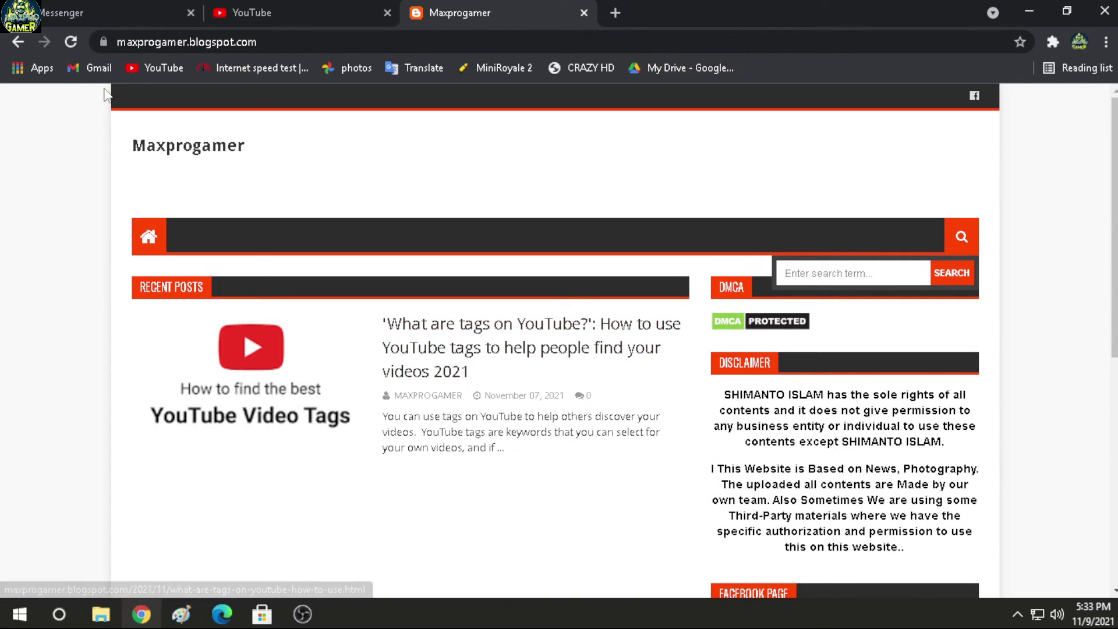
Step: Check the site info showing Connection is secure, then close Chrome
left_click(105, 41)
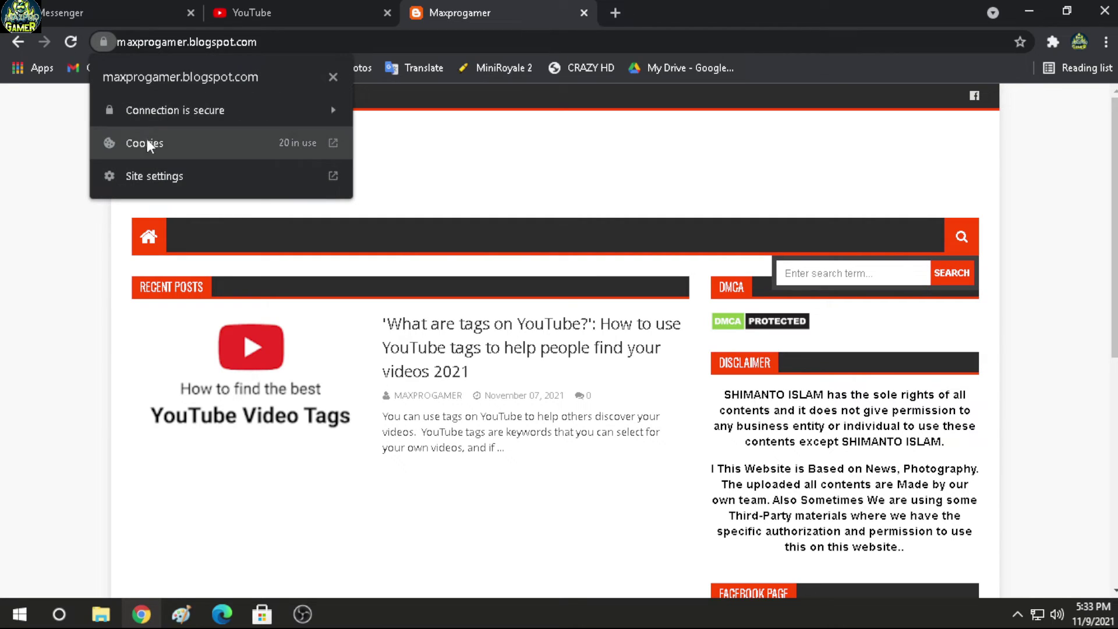
left_click(207, 119)
left_click(21, 227)
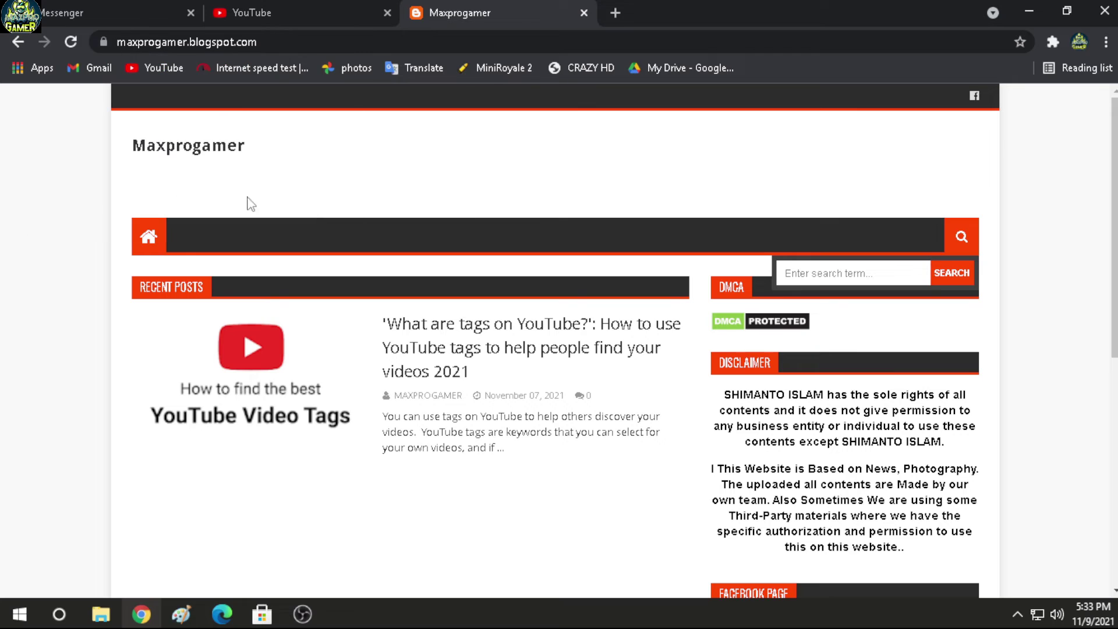
left_click(1104, 10)
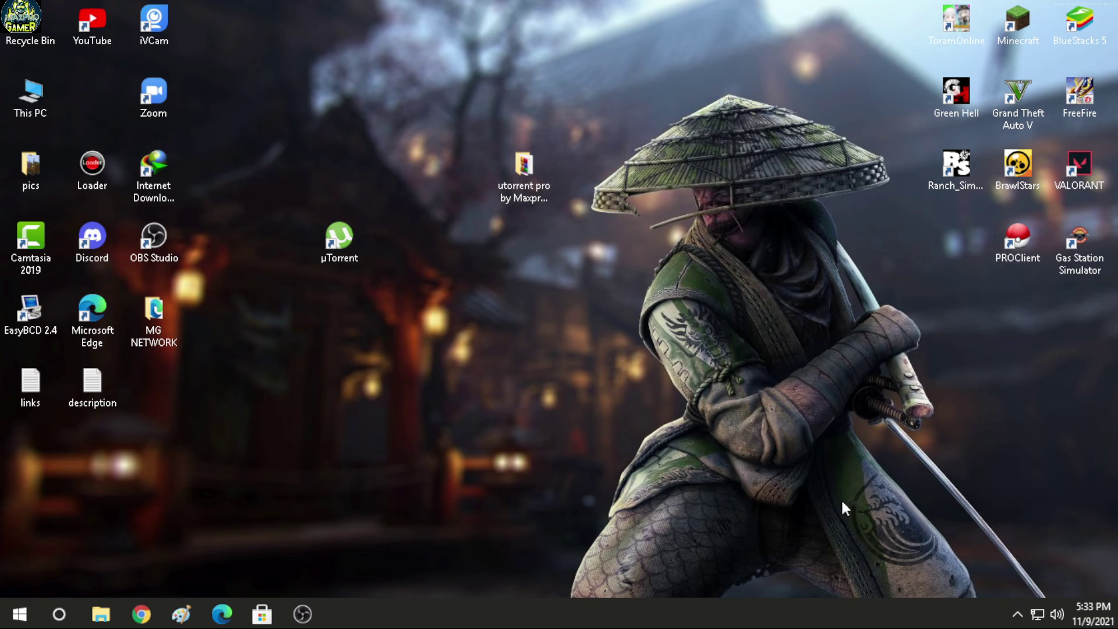
Step: Show the OBS Studio preview as a fullscreen projector on this monitor from the tray icon
left_click(1017, 614)
right_click(1040, 550)
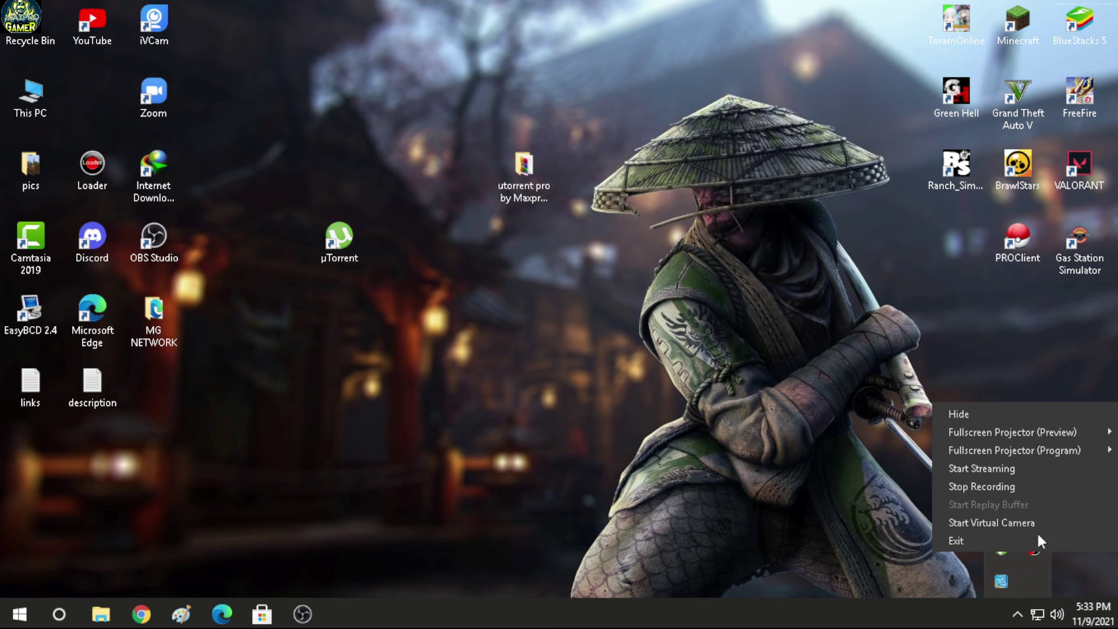
mouse_move(1005, 425)
left_click(836, 431)
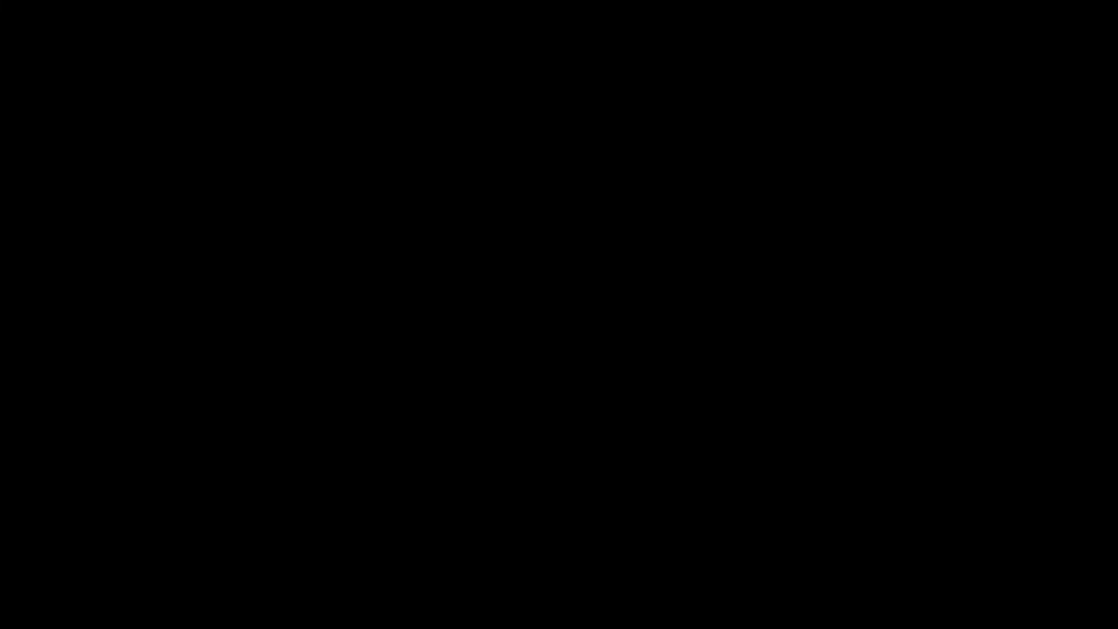